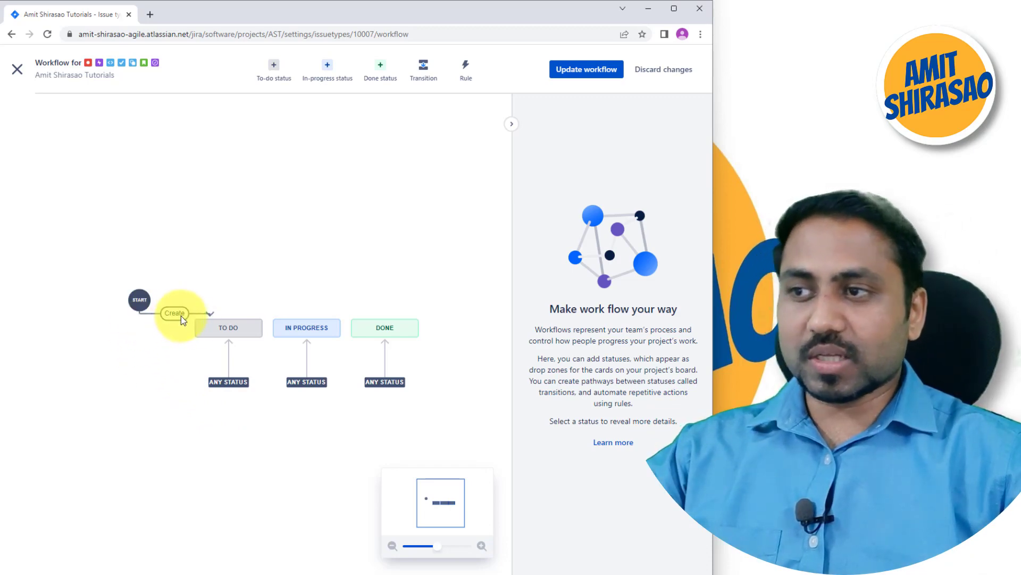
Step: Examine the To Do, In Progress and Done statuses and their transitions in the Feature issue type's workflow diagram
left_click(205, 335)
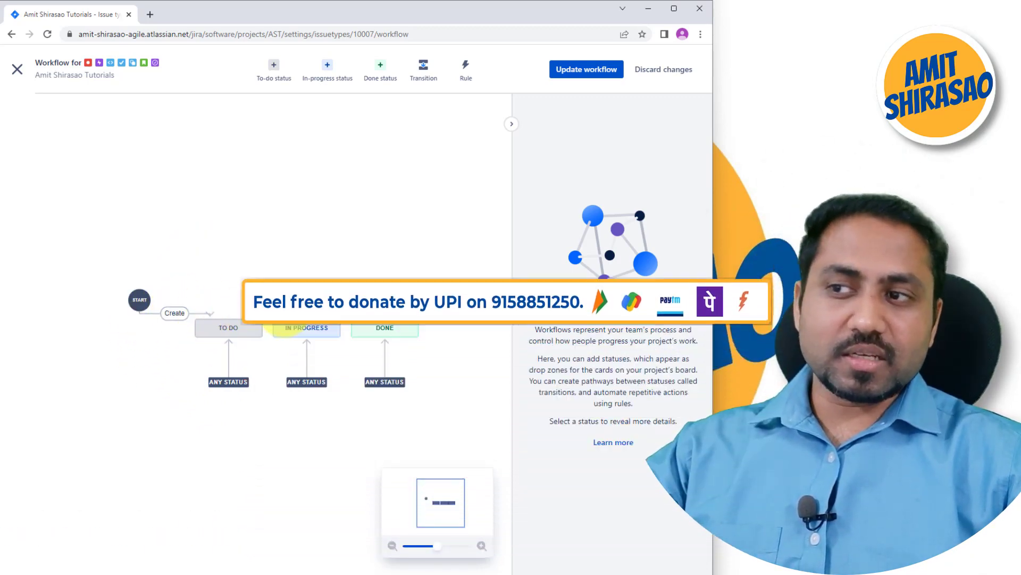
left_click(305, 333)
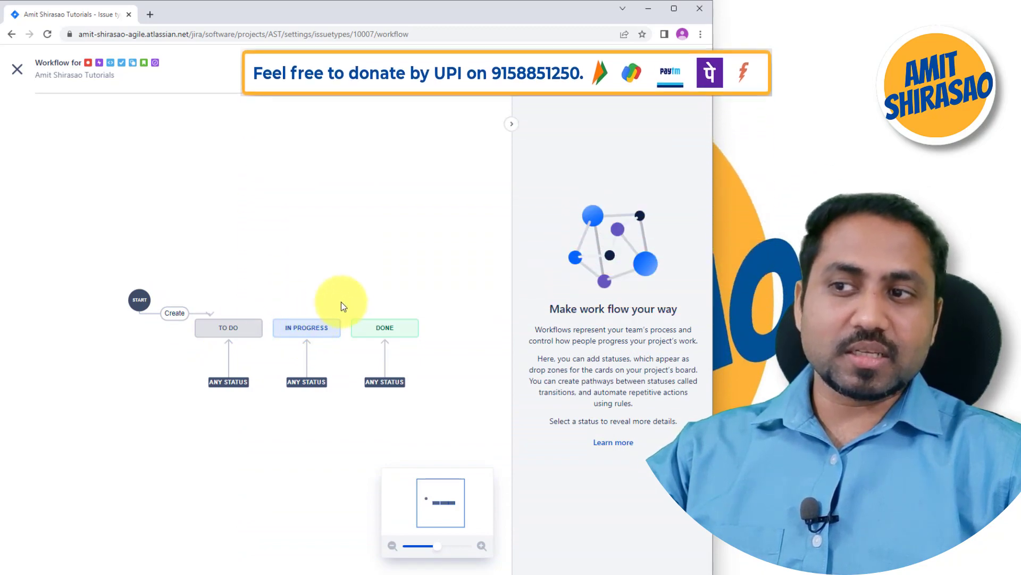
left_click(403, 330)
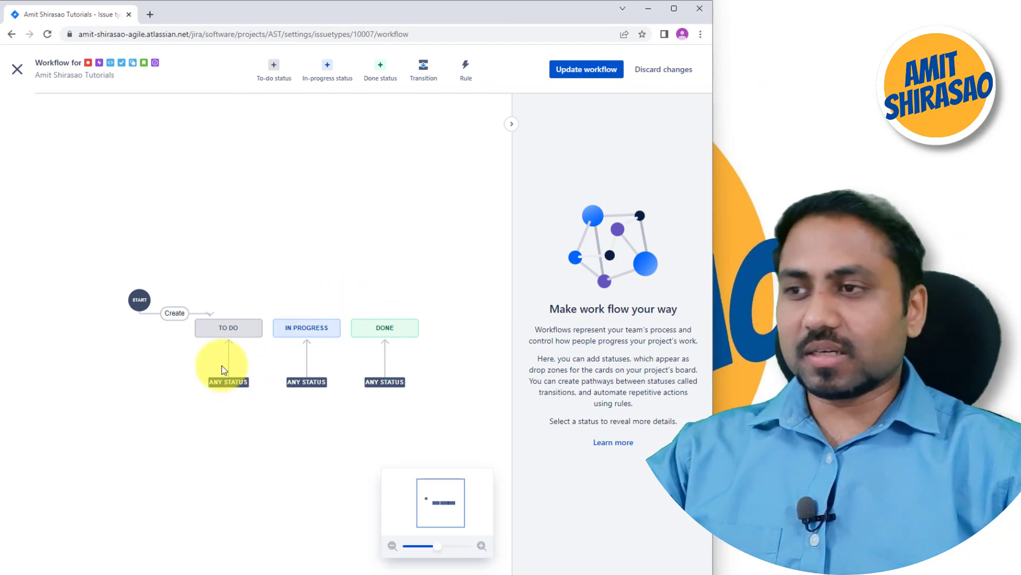
left_click(219, 330)
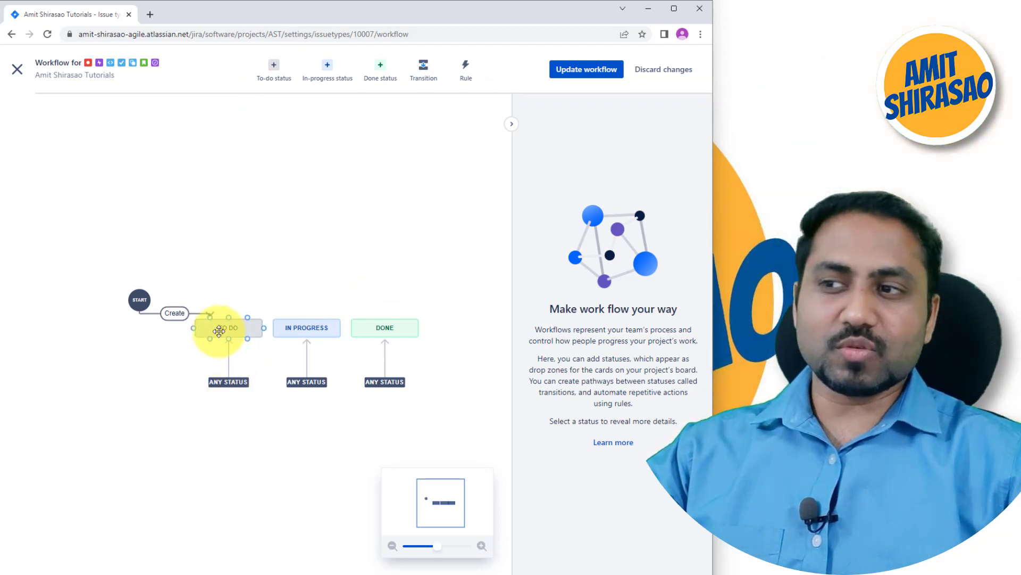
left_click(293, 330)
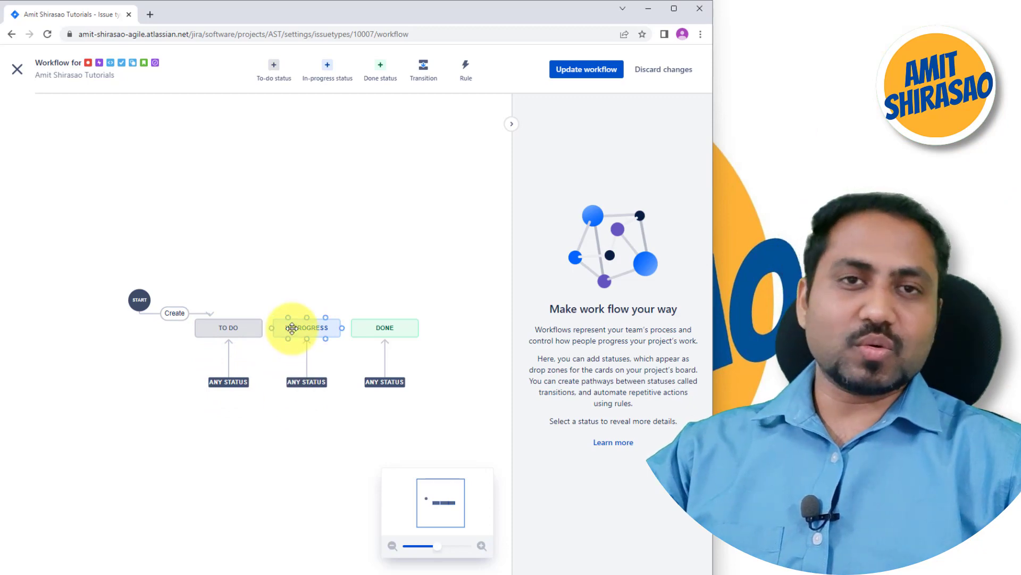
left_click(380, 382)
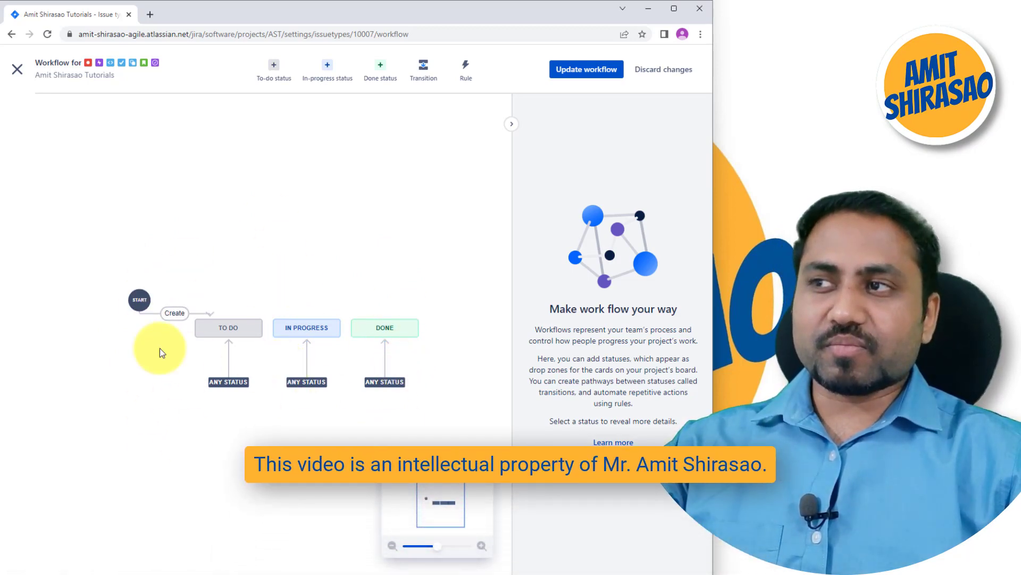
Step: Leave the Feature workflow and open the Bug issue type's workflow for editing from the project's issue type settings
left_click(24, 76)
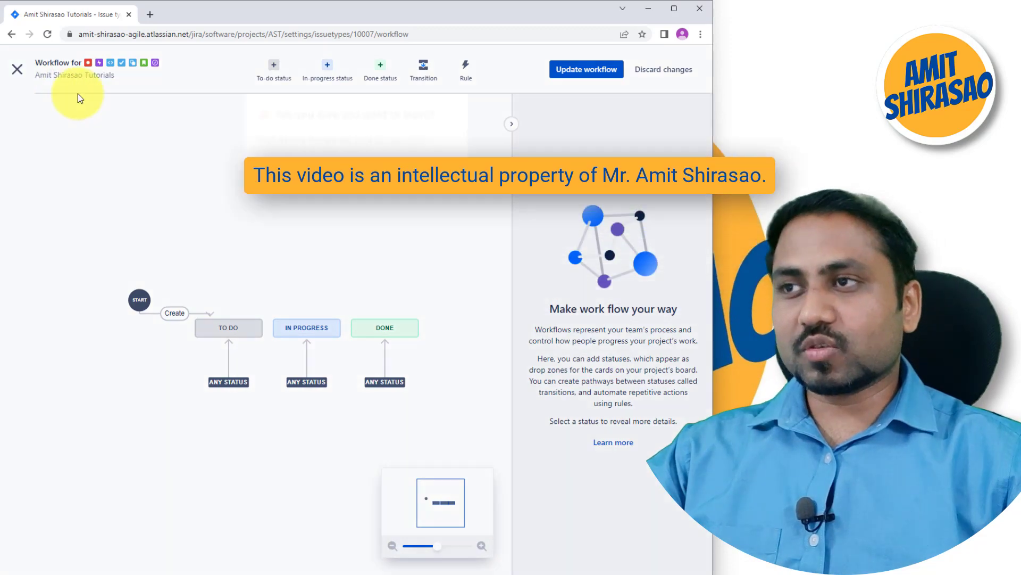
left_click(403, 151)
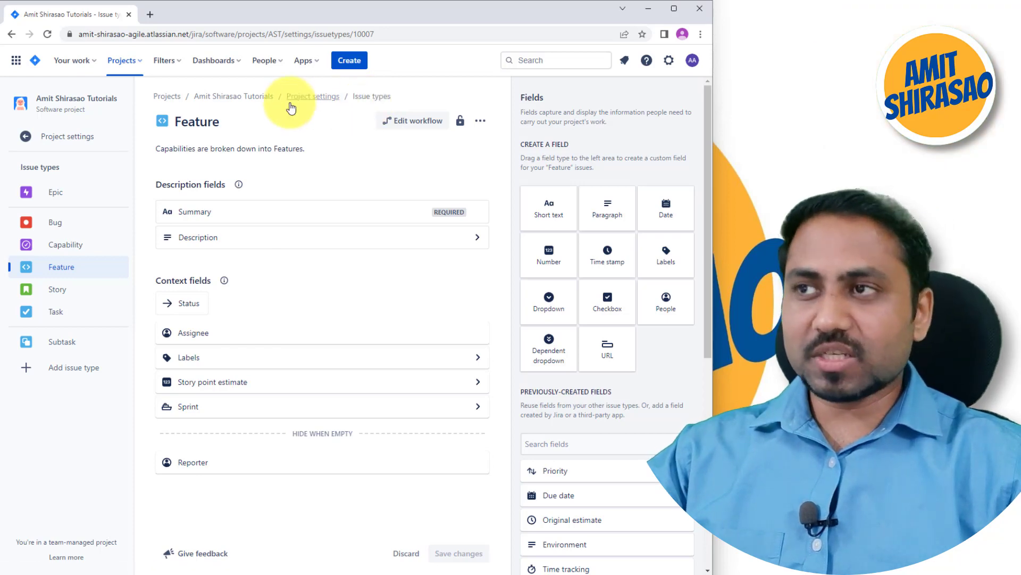
left_click(133, 69)
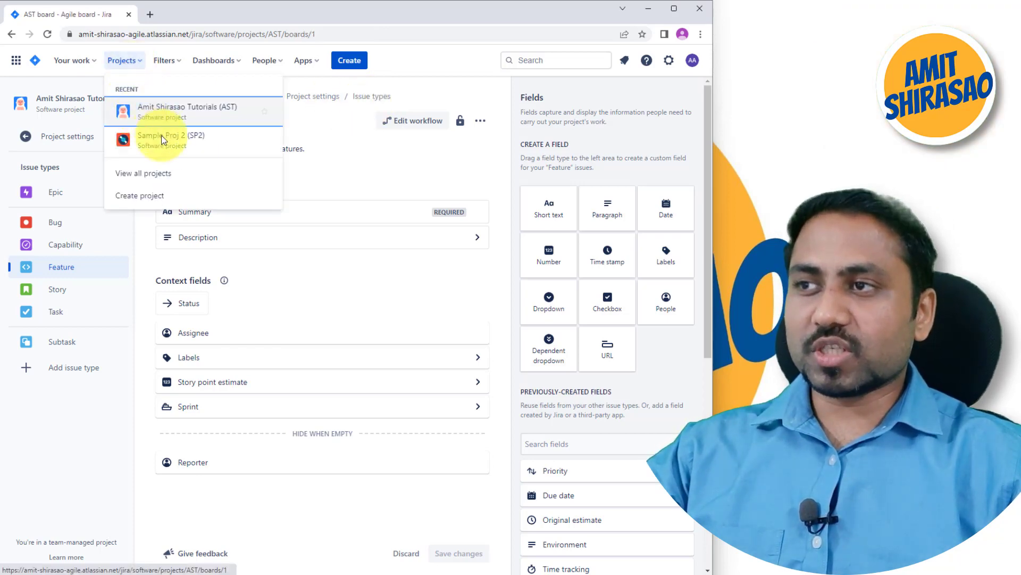
left_click(65, 324)
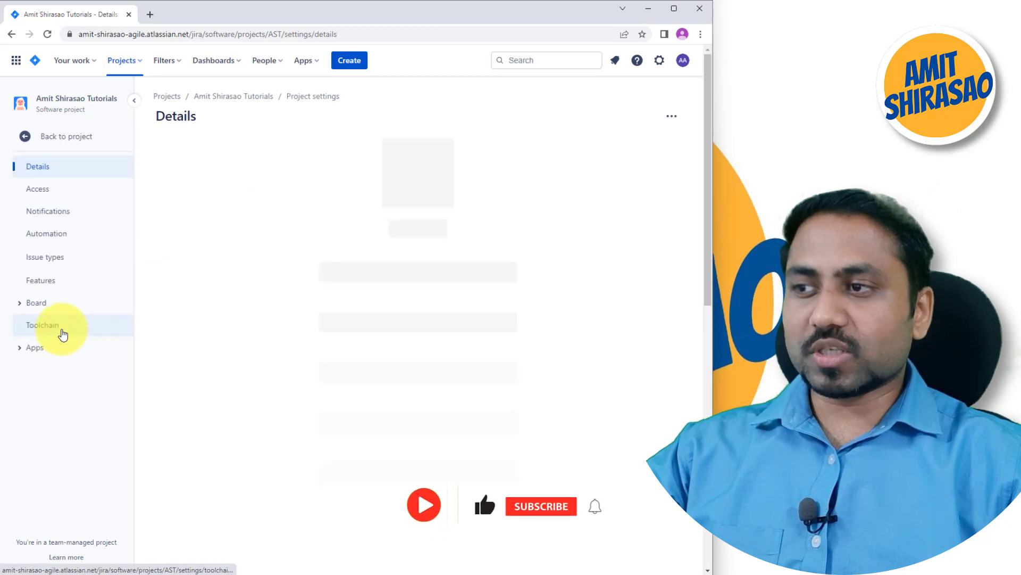
left_click(54, 261)
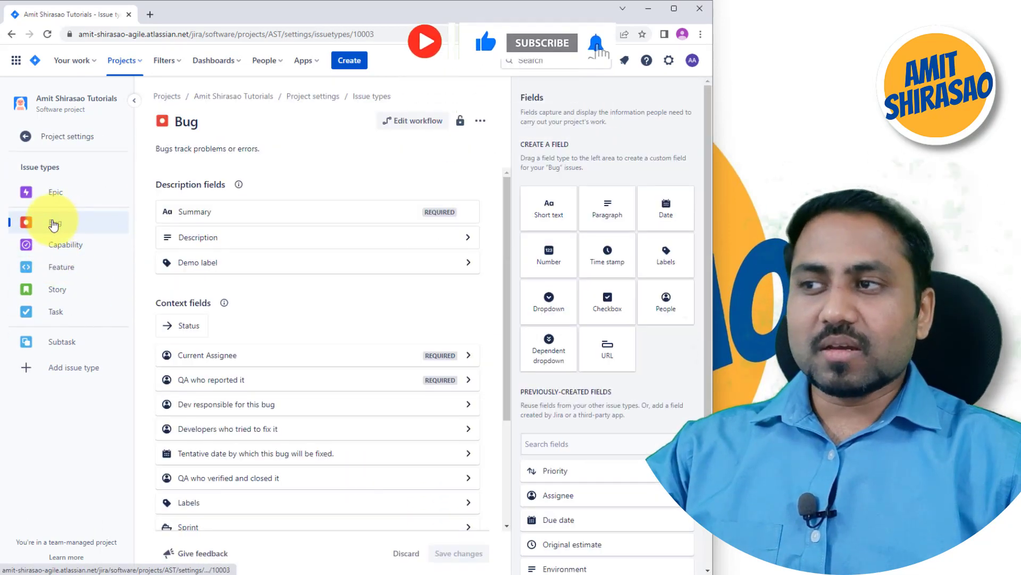
left_click(54, 226)
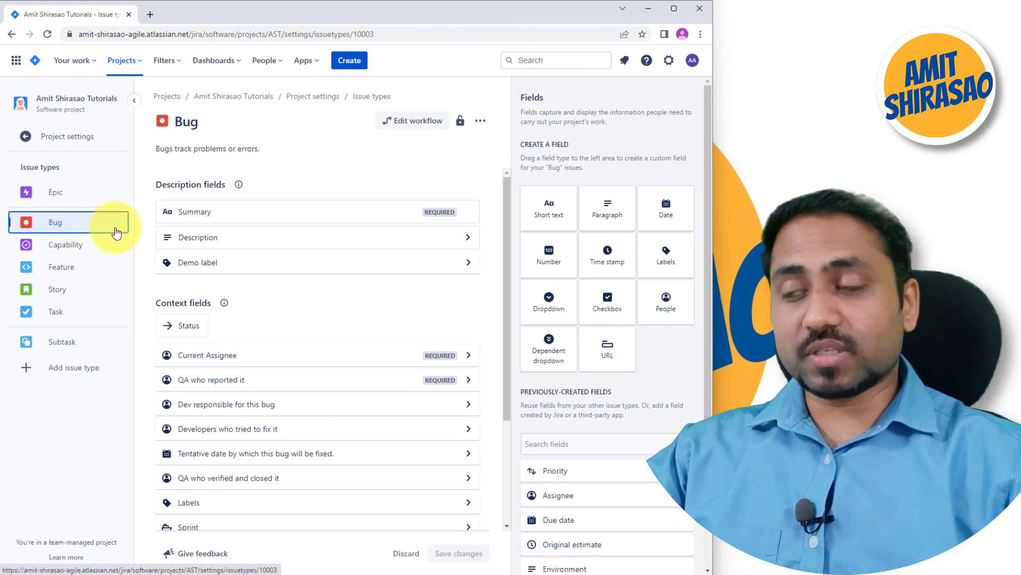
left_click(412, 124)
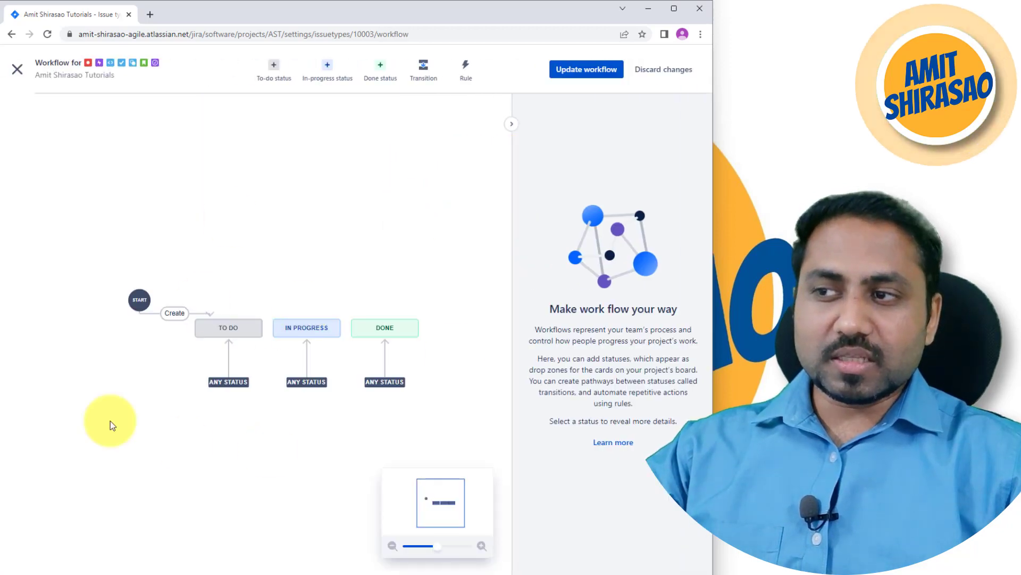
Step: Move the Start node to the upper left of the diagram and place the To Do status just below it
left_click_drag(138, 305, 57, 193)
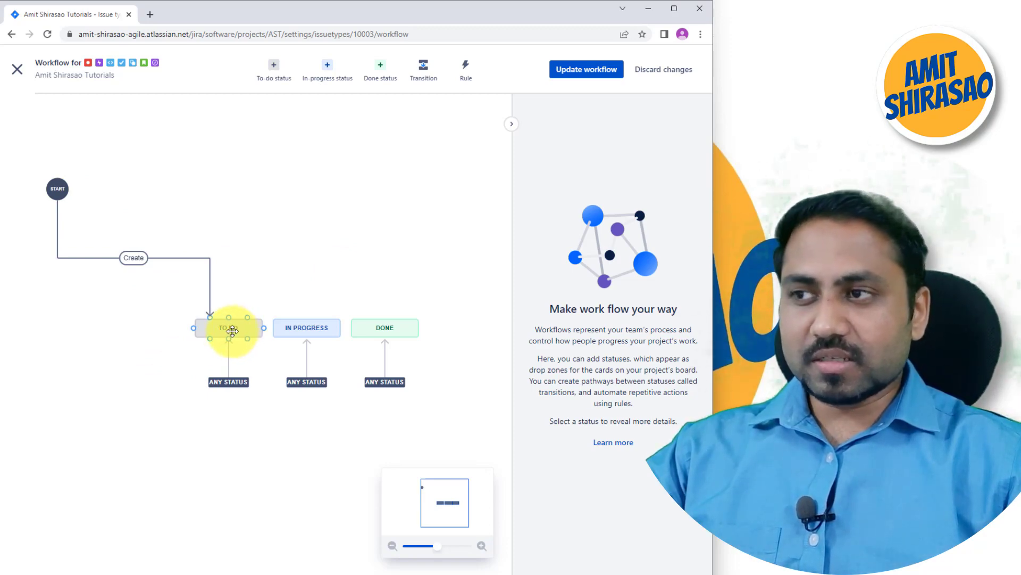
left_click_drag(232, 330, 79, 251)
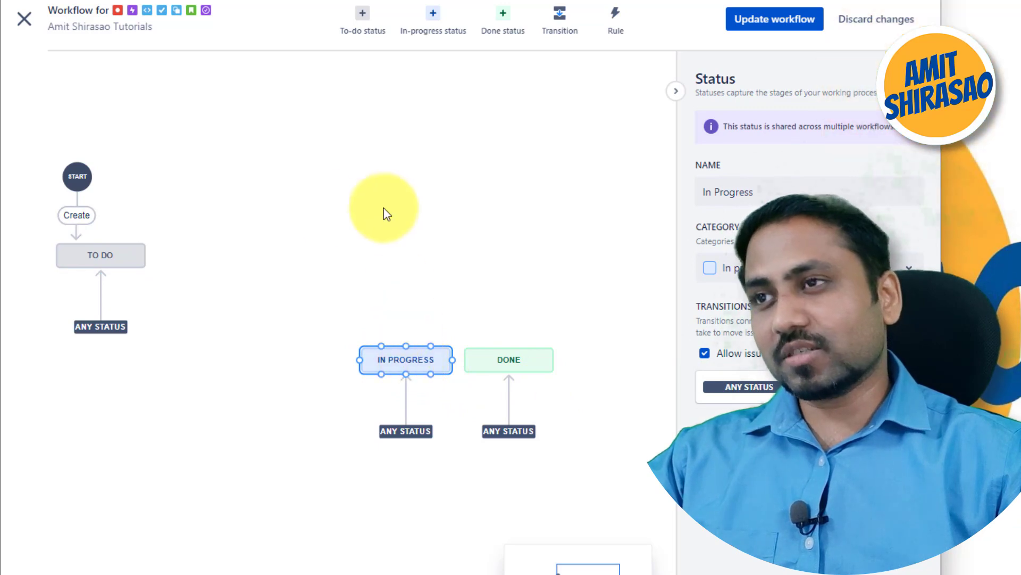
Step: Create a new in-progress status named "In Development" and place it just to the right of the To Do status
left_click(357, 36)
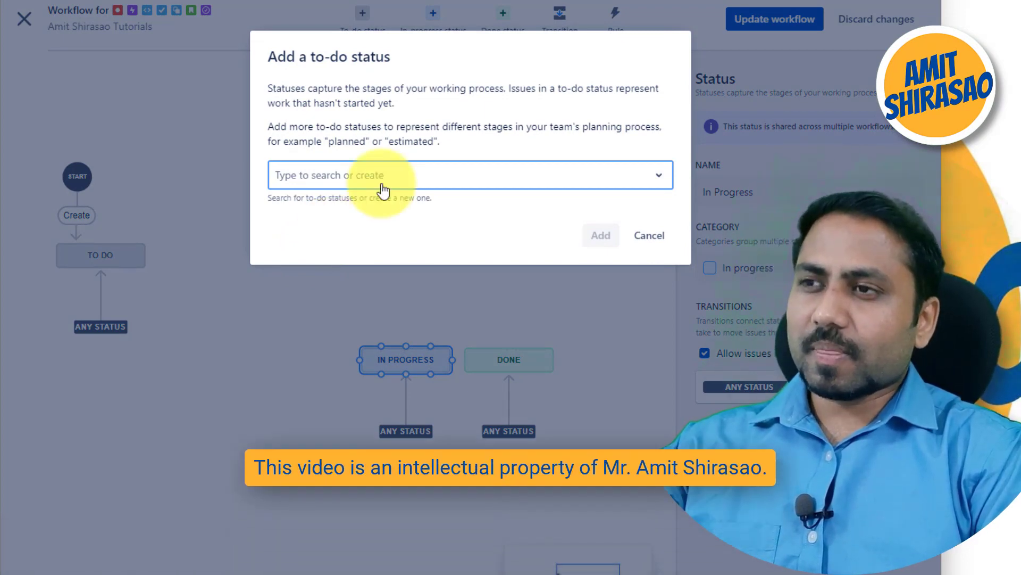
key("Escape")
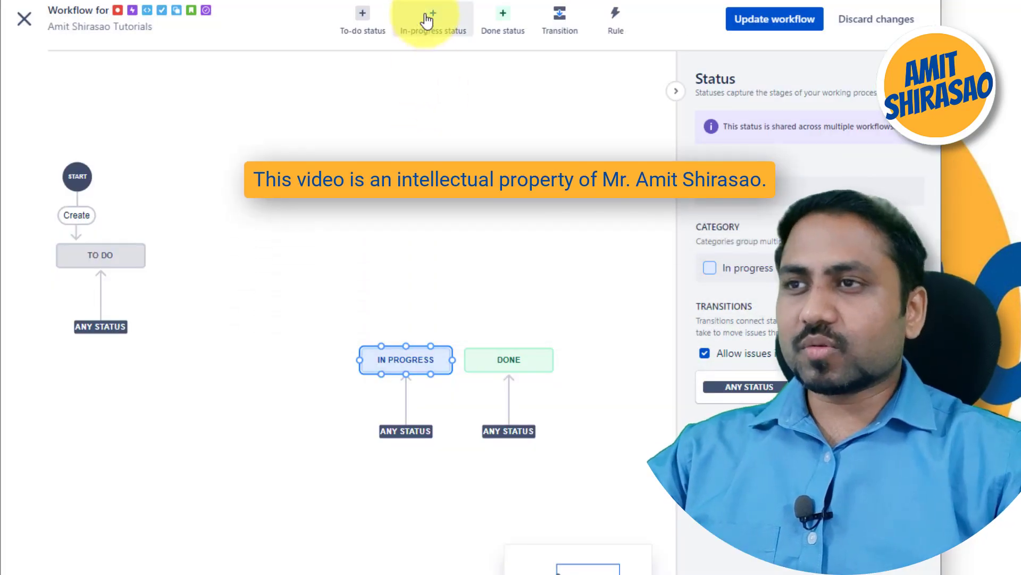
left_click(425, 24)
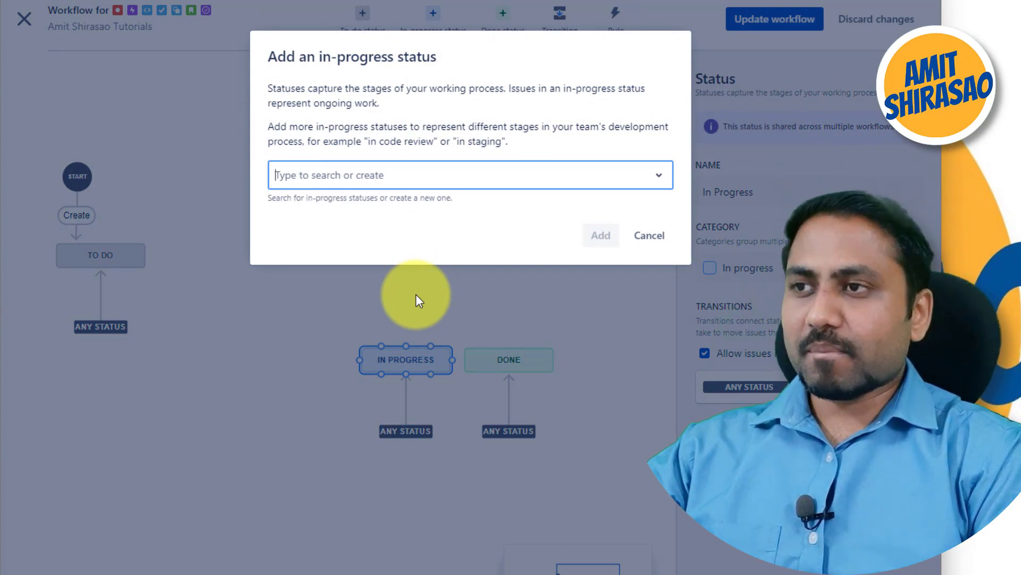
type("In ")
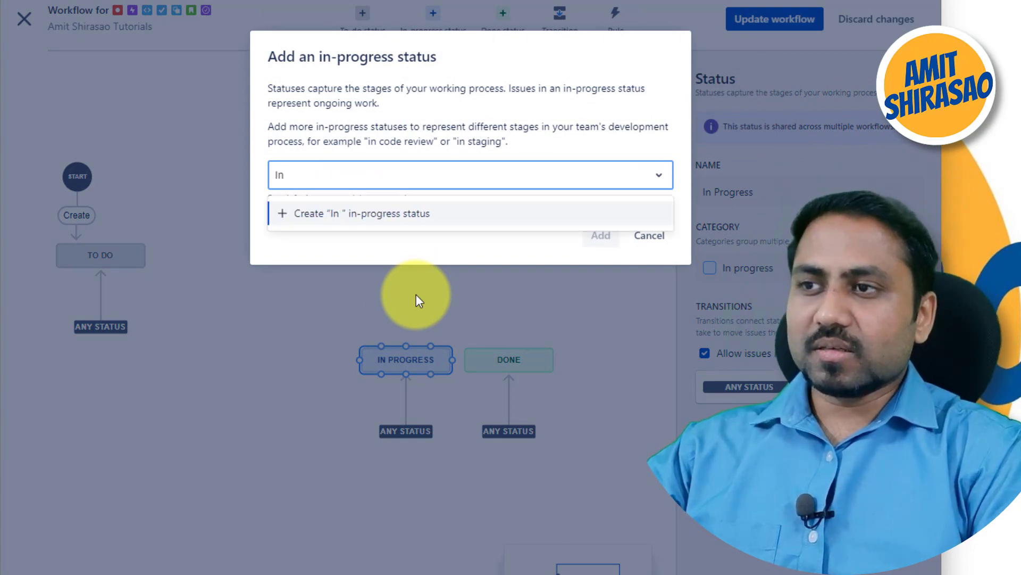
type("Development")
key("Return")
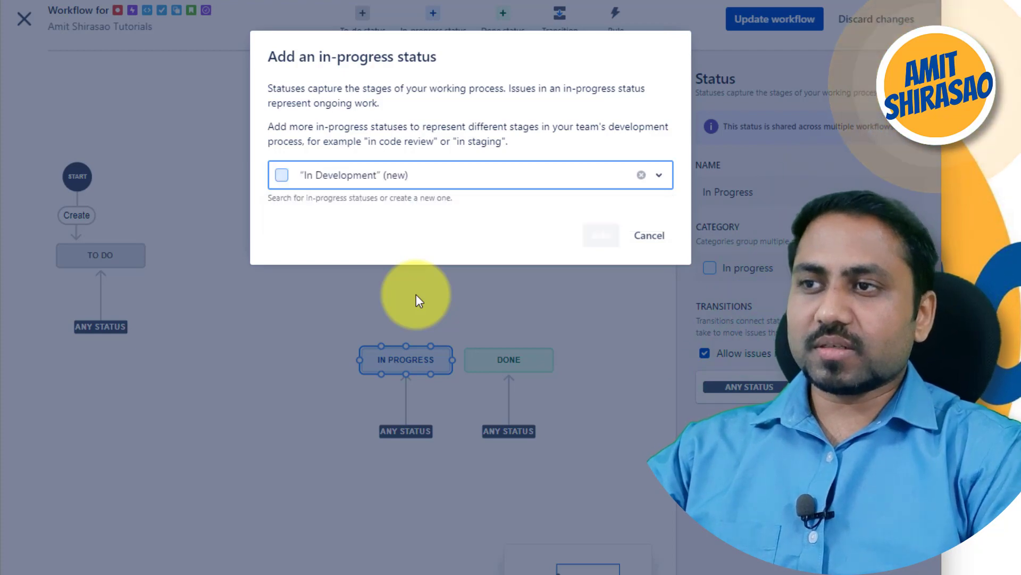
left_click(597, 240)
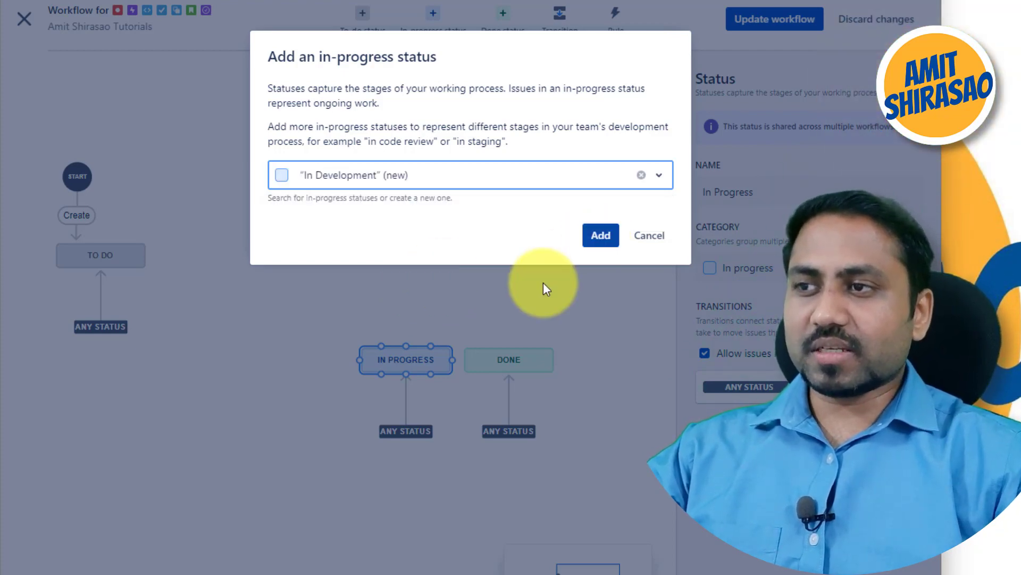
left_click_drag(597, 337, 211, 330)
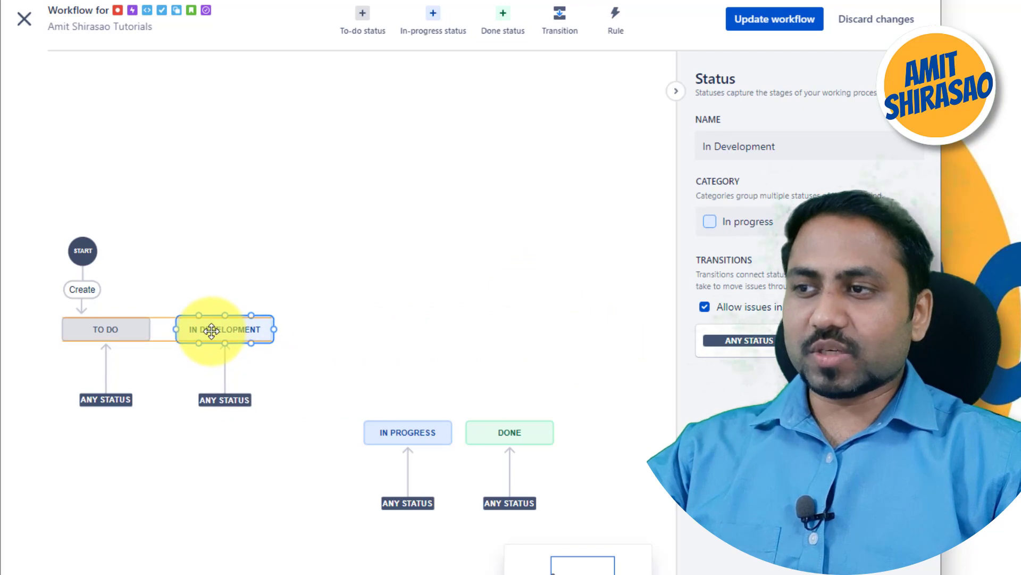
Step: Delete the Any Status transitions leading into the To Do and In Development statuses
left_click(108, 400)
left_click(229, 408)
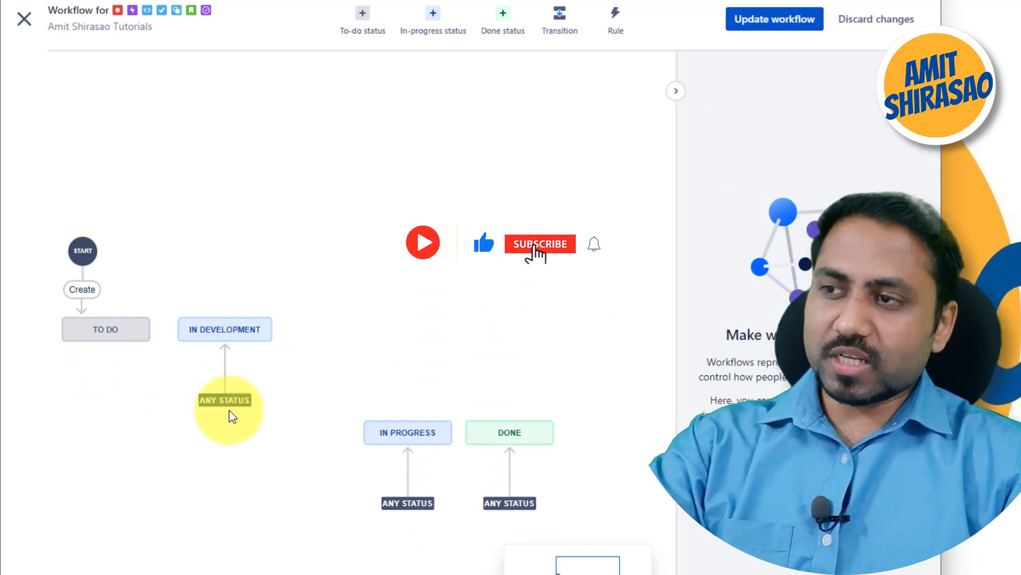
key("Delete")
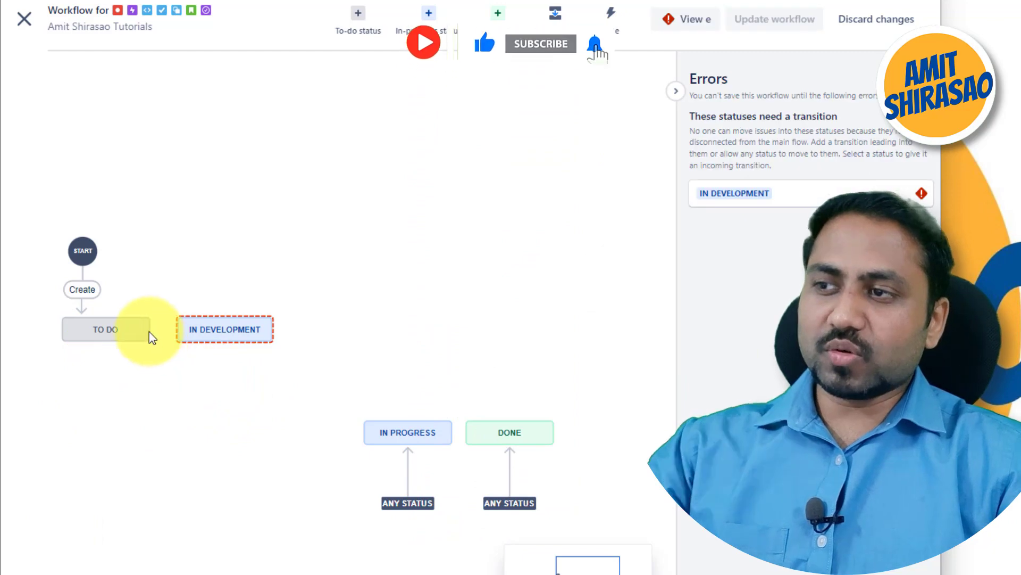
left_click(141, 330)
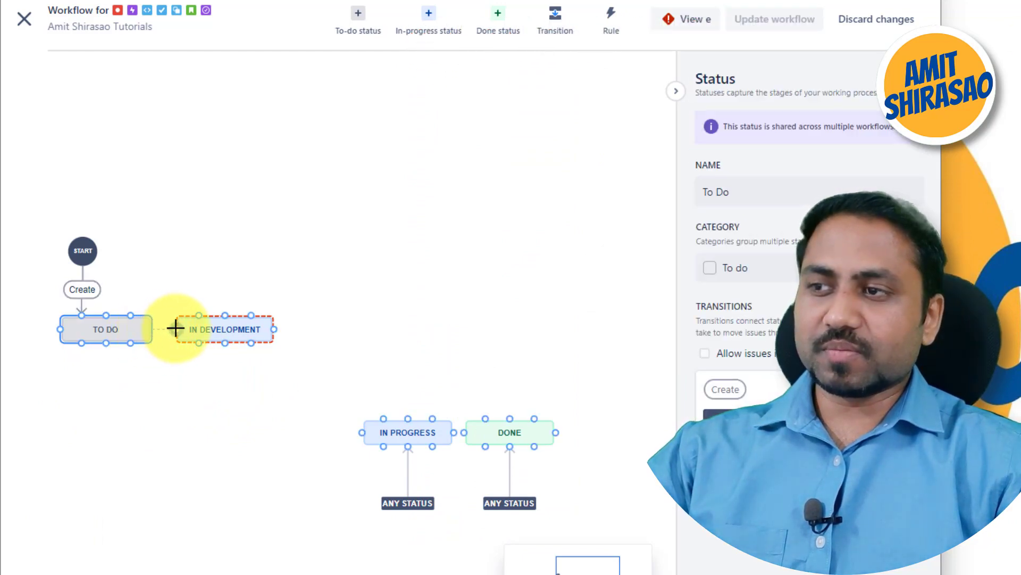
left_click_drag(176, 328, 184, 329)
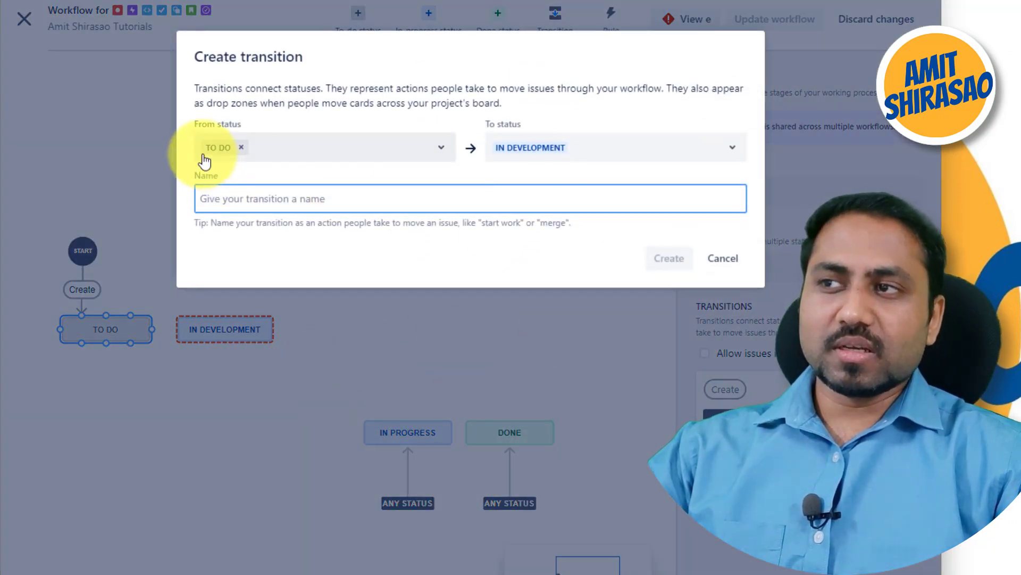
key("Escape")
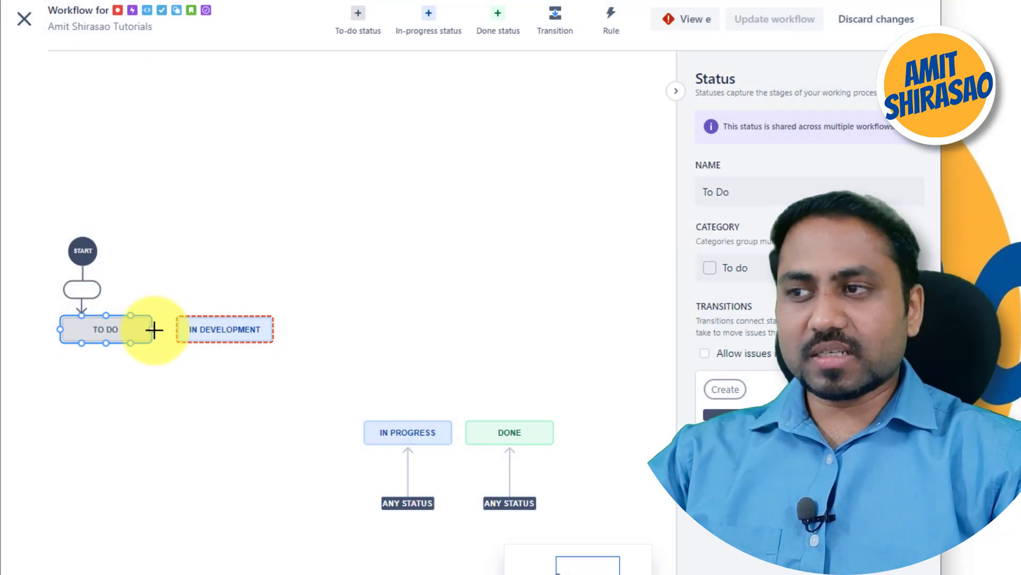
Step: Create a transition from To Do to In Development named "Dev Lead assigns the defect to some dev to work upon"
left_click_drag(153, 329, 169, 330)
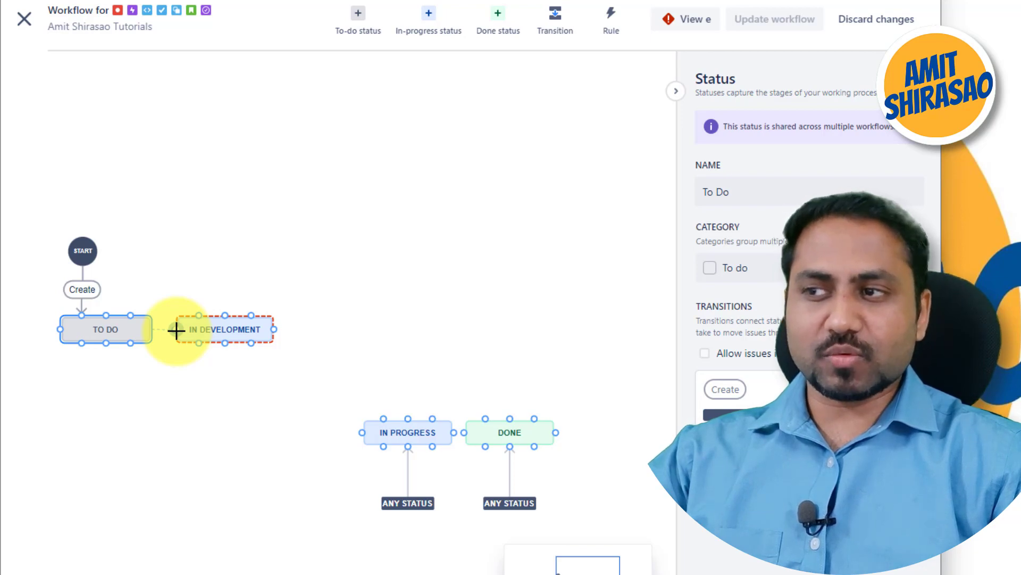
left_click_drag(176, 330, 177, 333)
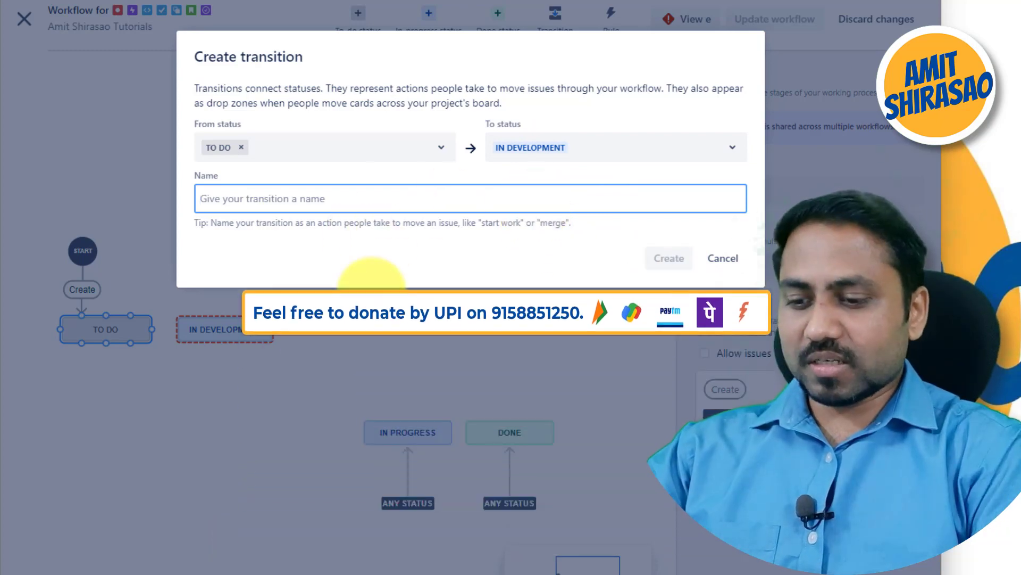
type("Dev")
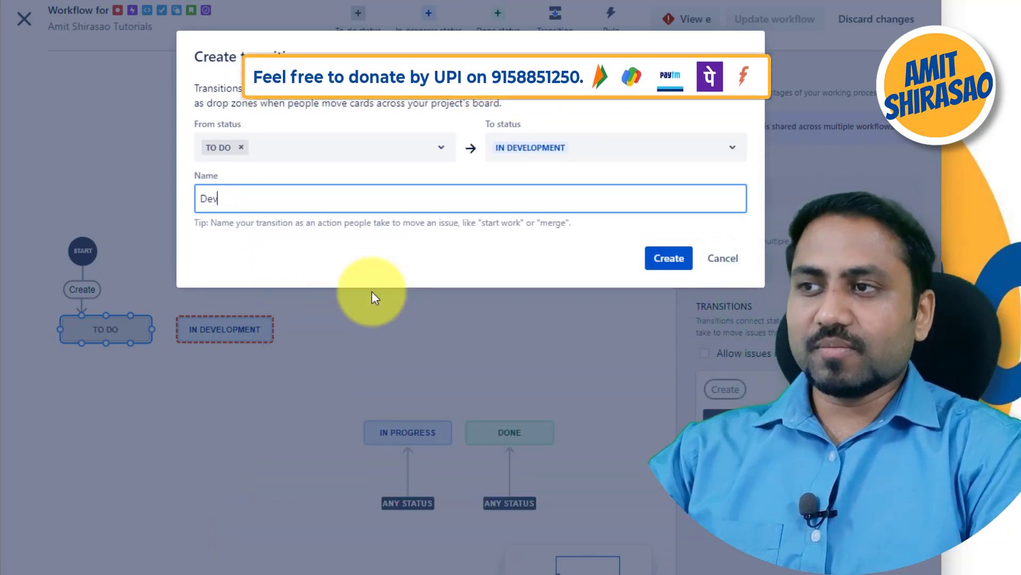
type(" Lead ass")
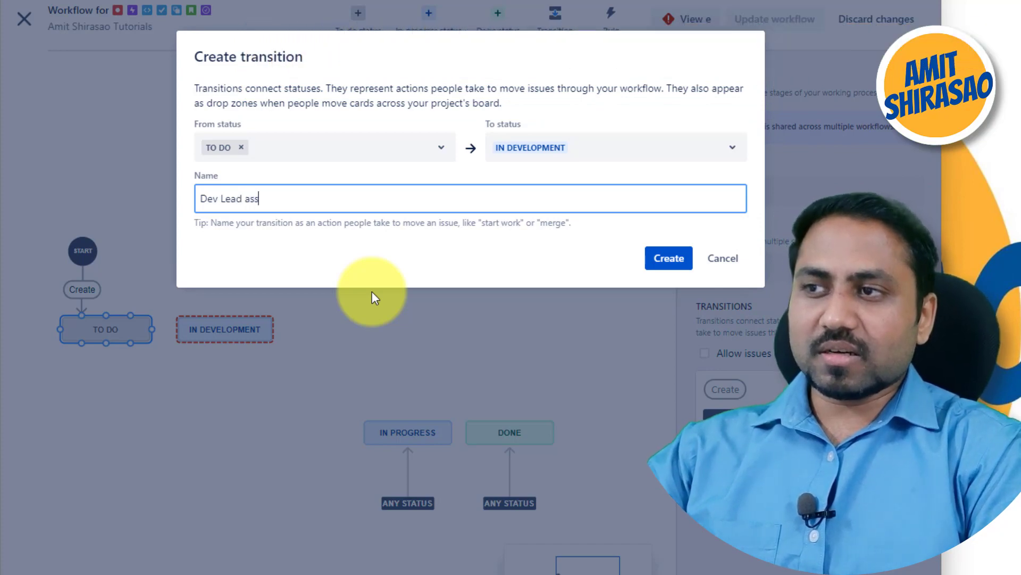
type("igns the d")
key("BackSpace")
key("BackSpace")
type("s the de")
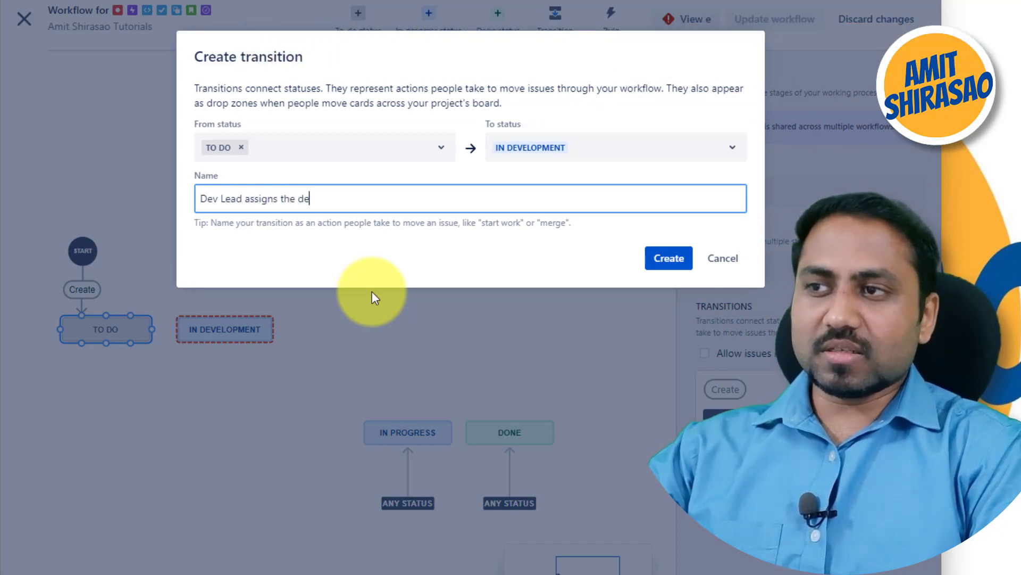
type("fect to soe")
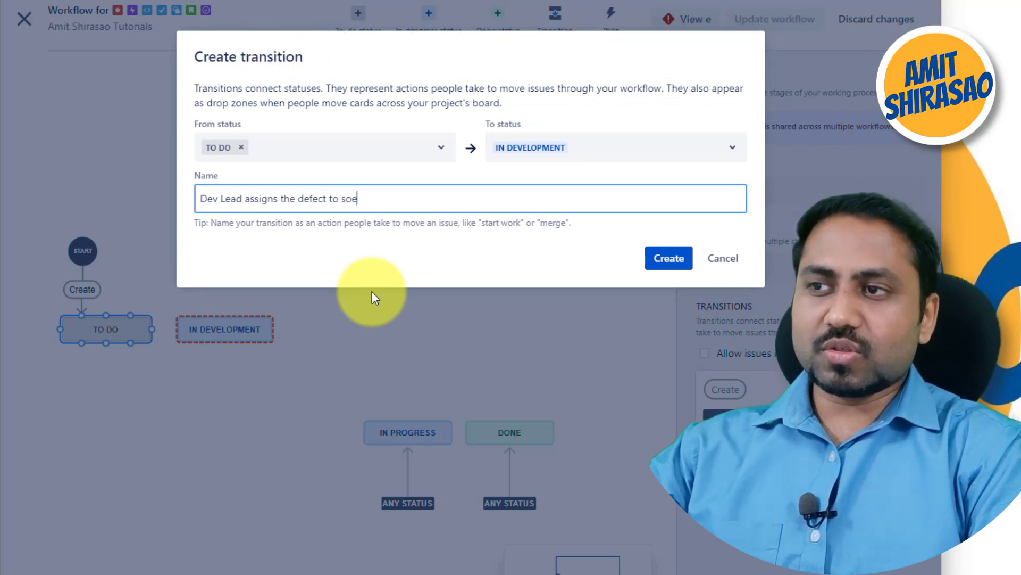
type("m")
key("BackSpace")
key("BackSpace")
type("me de")
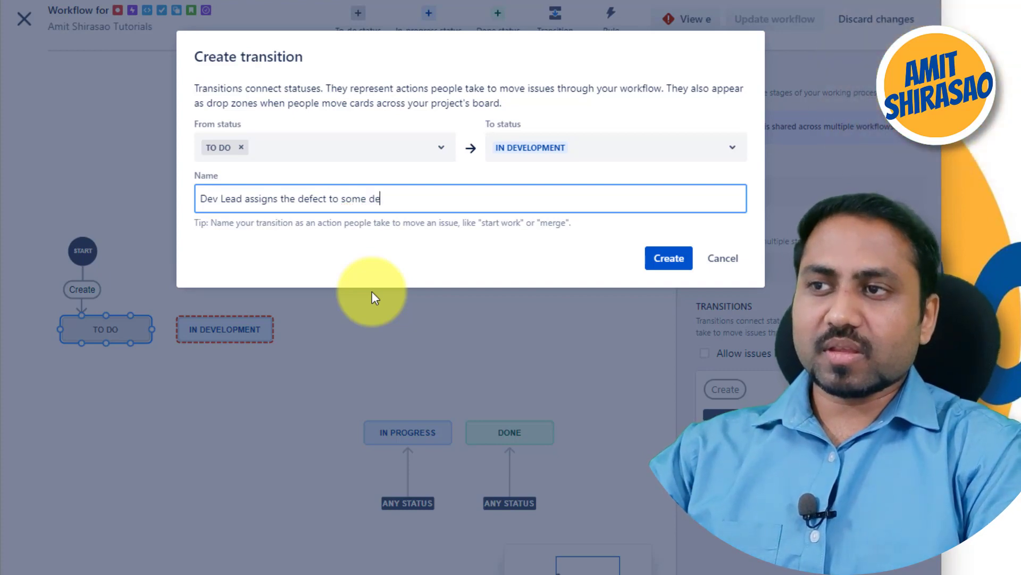
type("v to work upon")
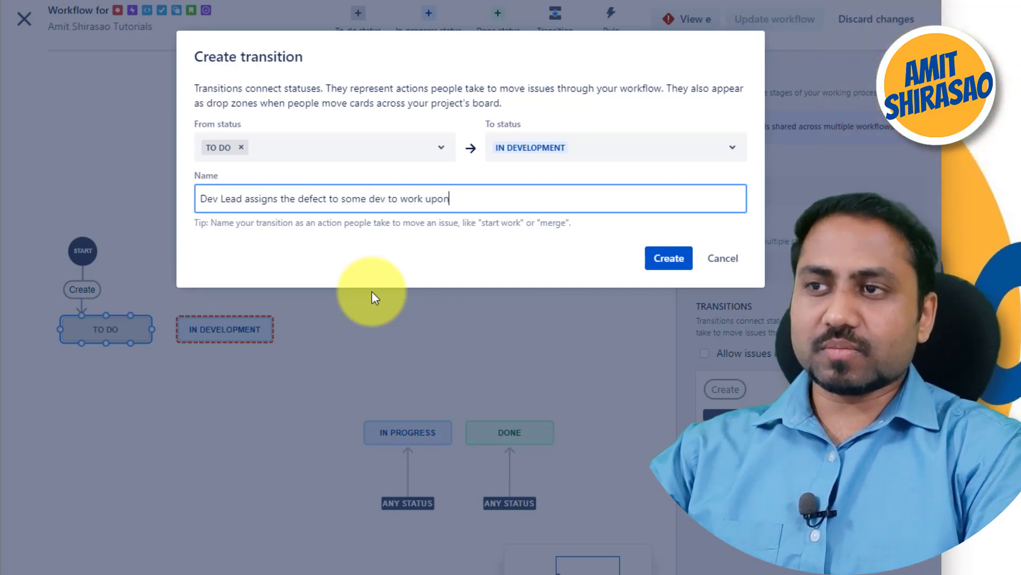
key("Return")
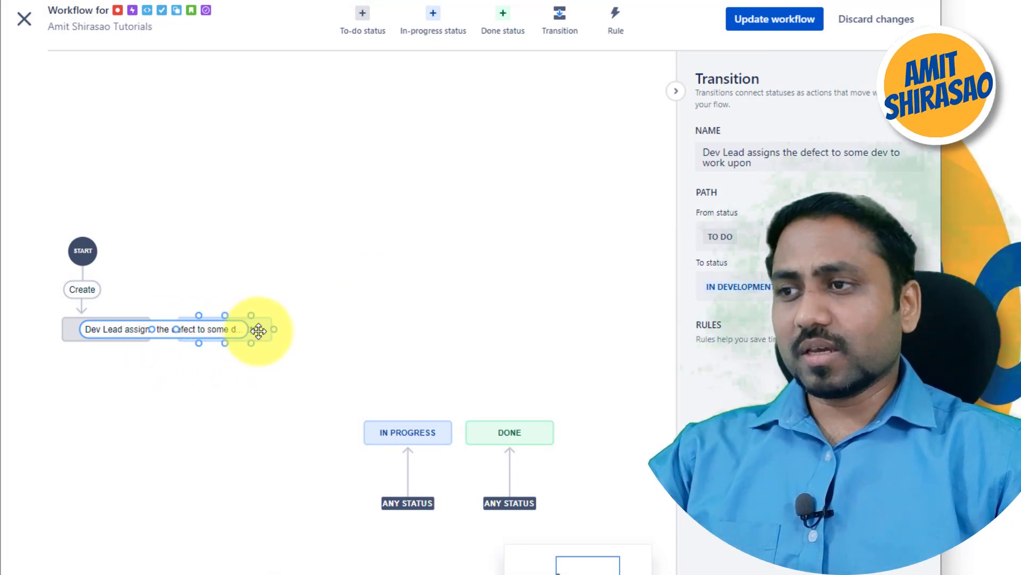
Step: Move the In Development status well to the right of To Do, level with it, leaving room for the transition label
left_click_drag(258, 330, 155, 407)
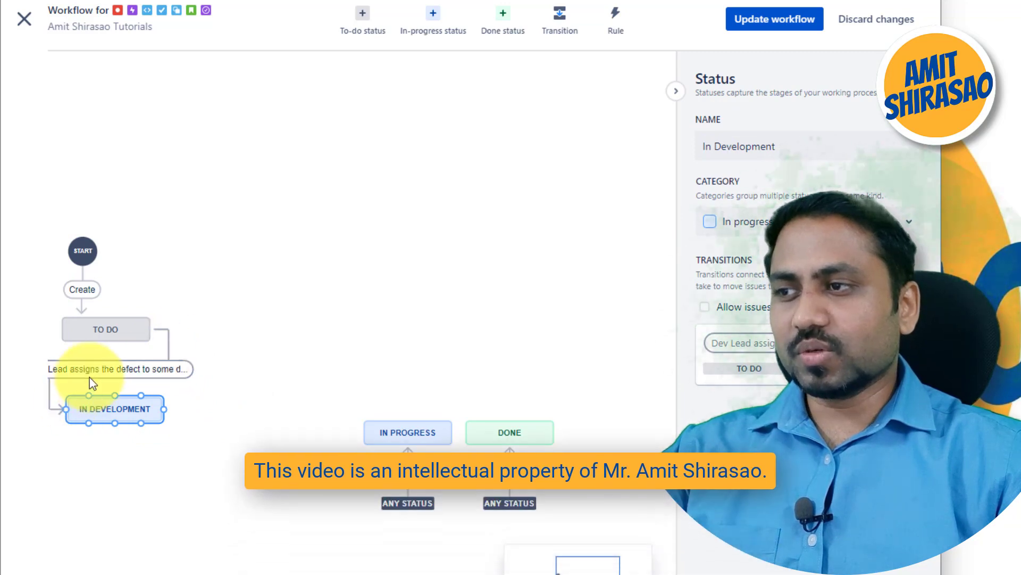
left_click(94, 377)
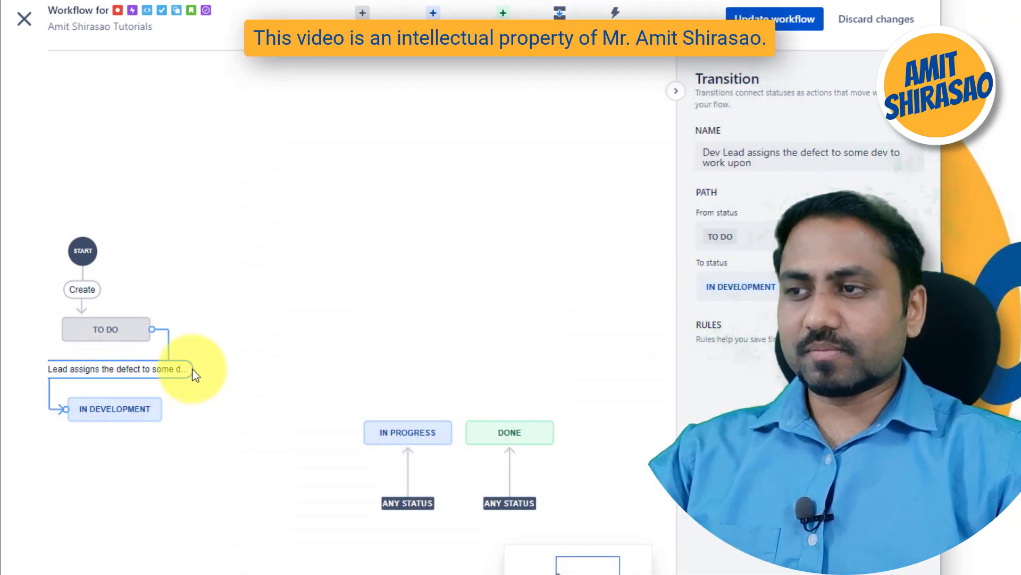
left_click_drag(156, 418, 570, 331)
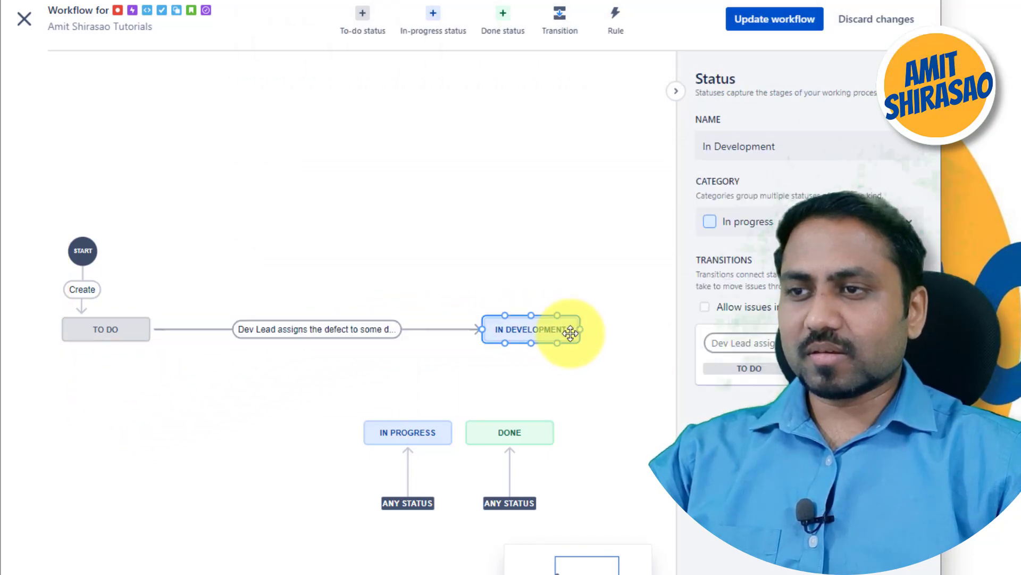
Step: Rename the To Do to In Development transition "Dev lead assigns to a dev" and move In Development closer to To Do
left_click(380, 333)
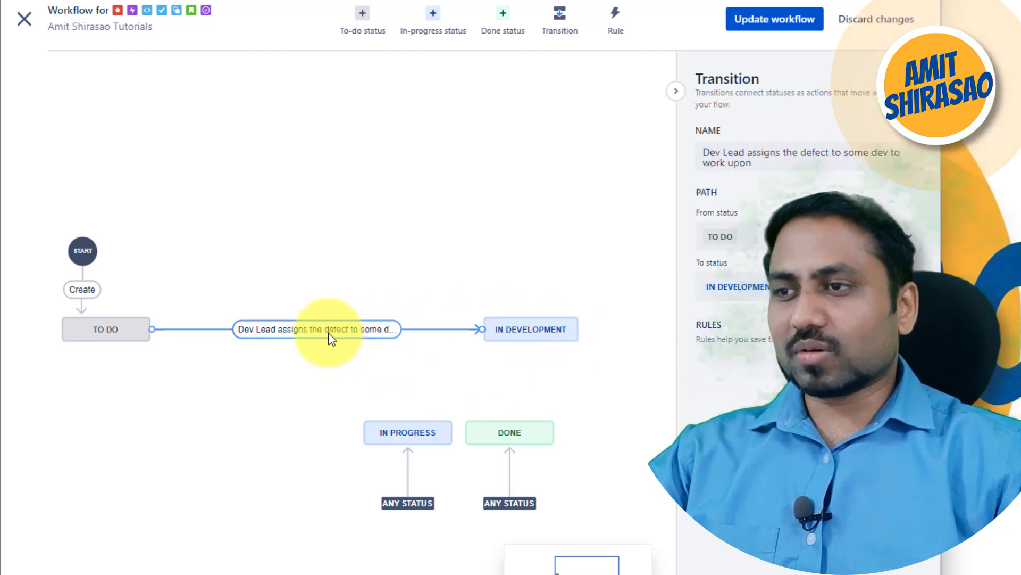
left_click(765, 169)
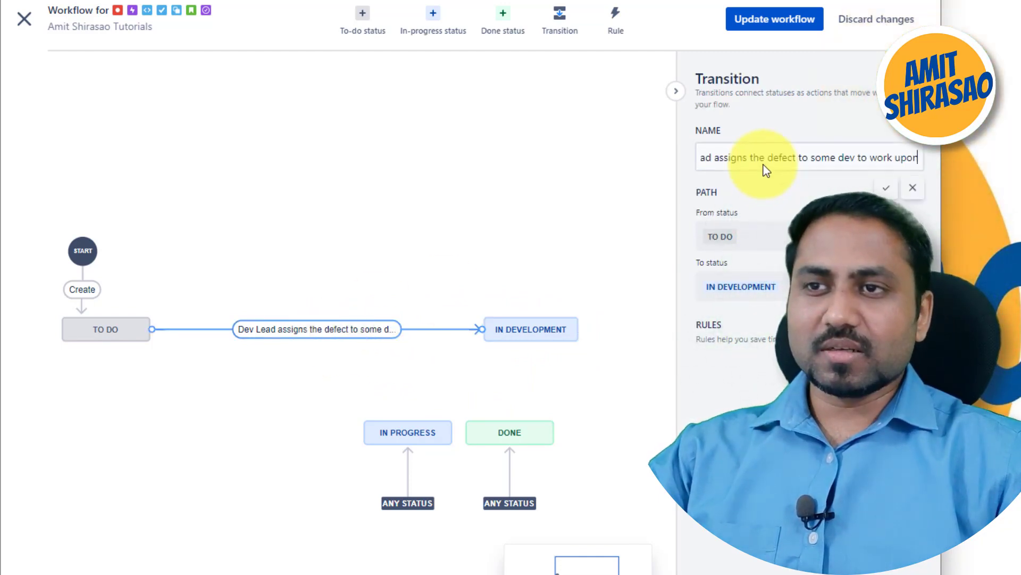
key("ctrl+a")
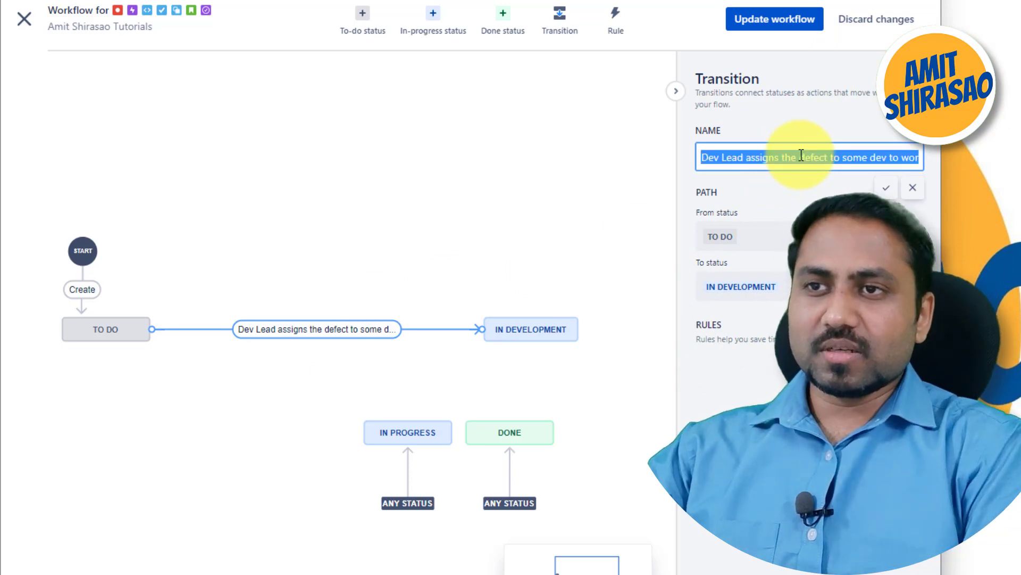
type("Dev lead ass")
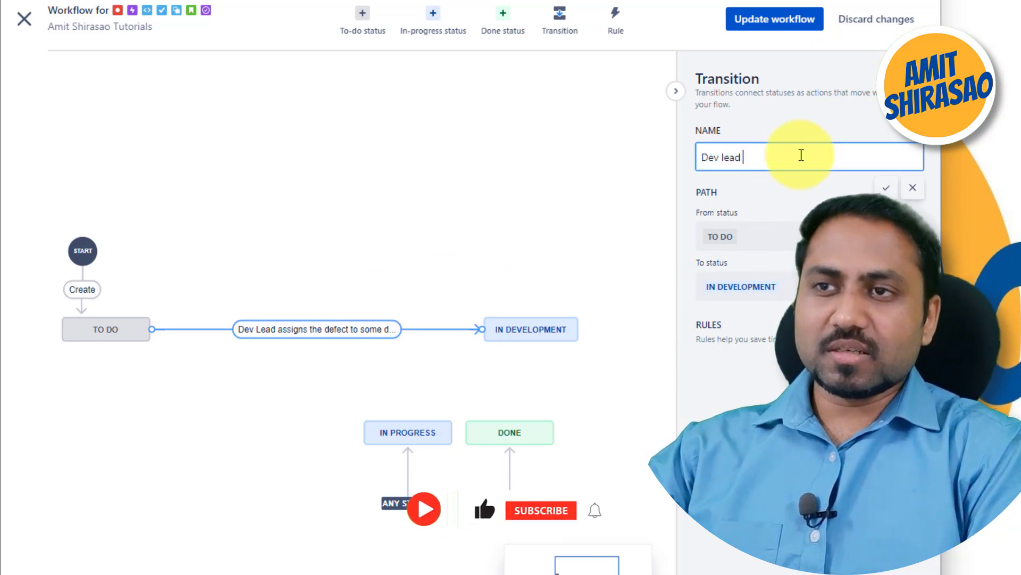
type("igns to ")
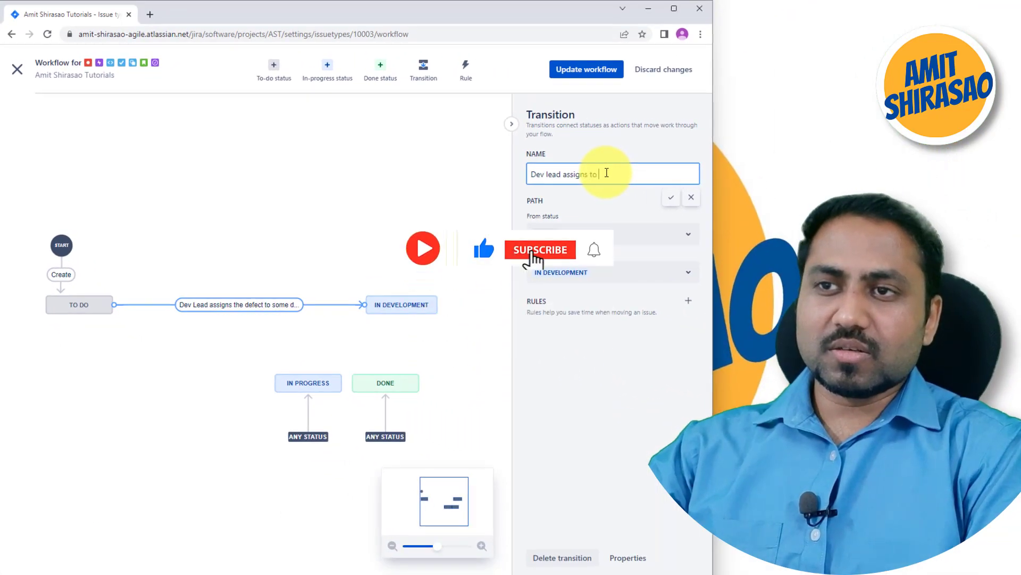
type("a dev")
key("Return")
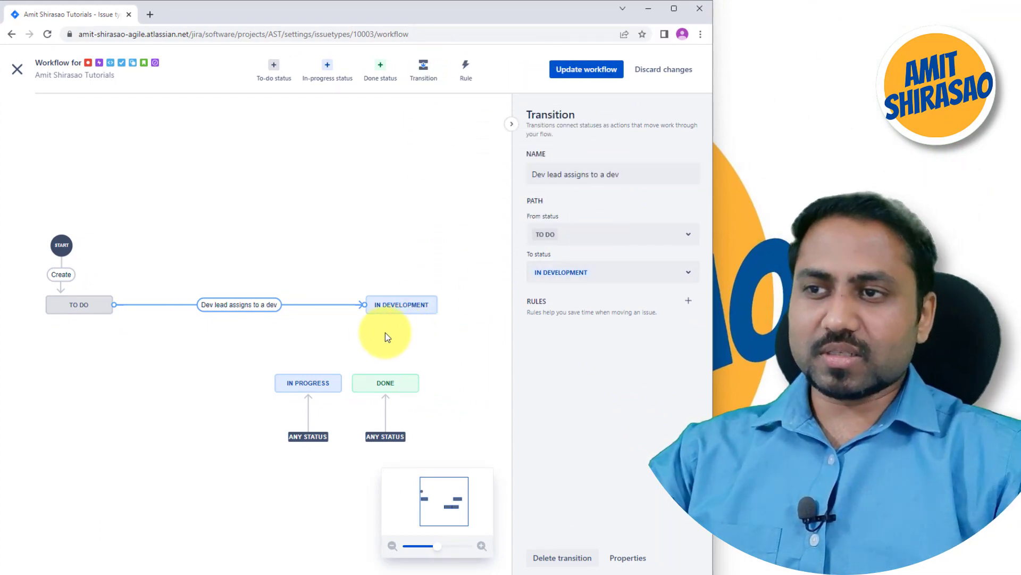
left_click_drag(400, 308, 267, 313)
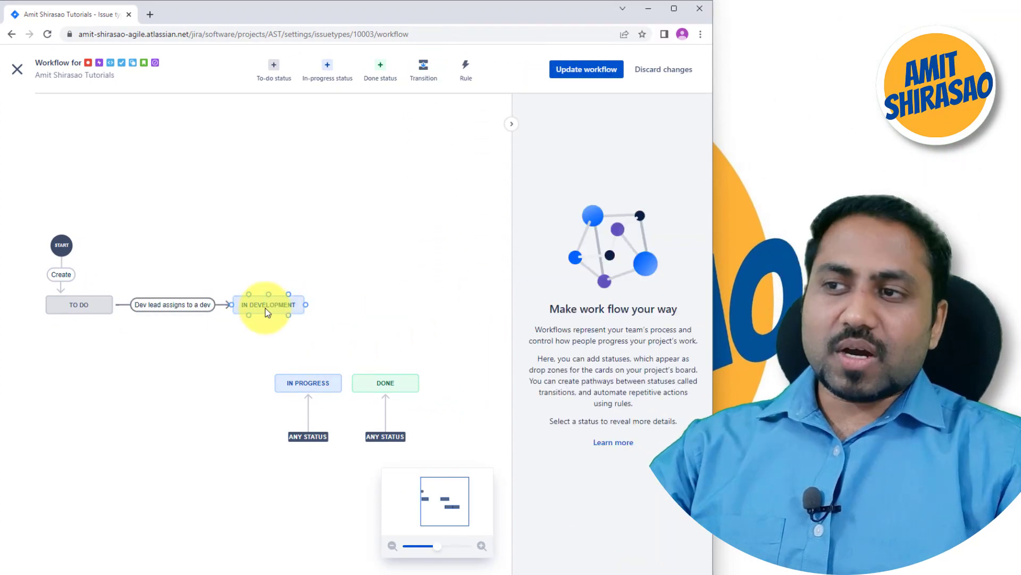
Step: Rename the In Progress status to "In QA Verfification"
left_click(296, 384)
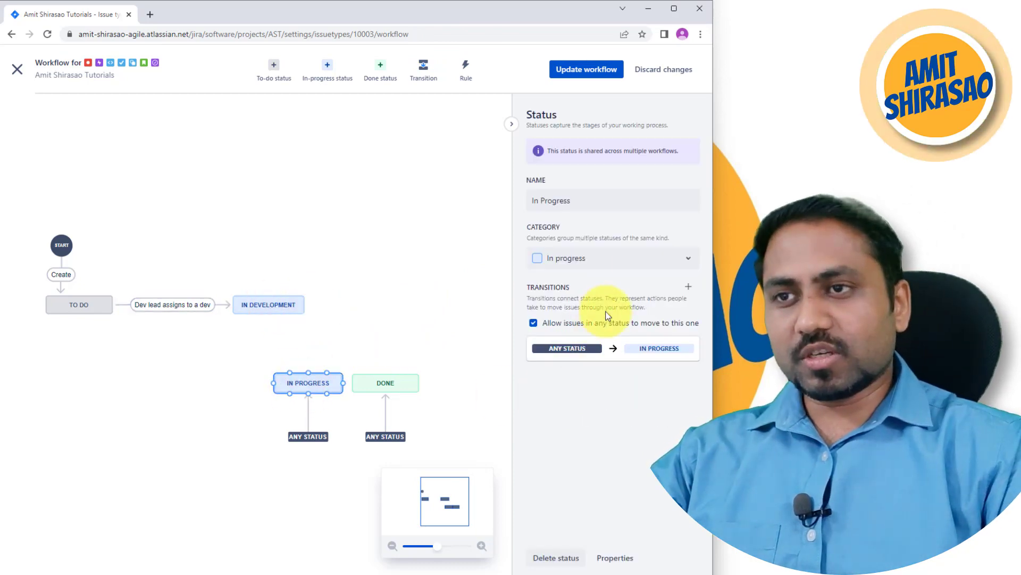
left_click(589, 203)
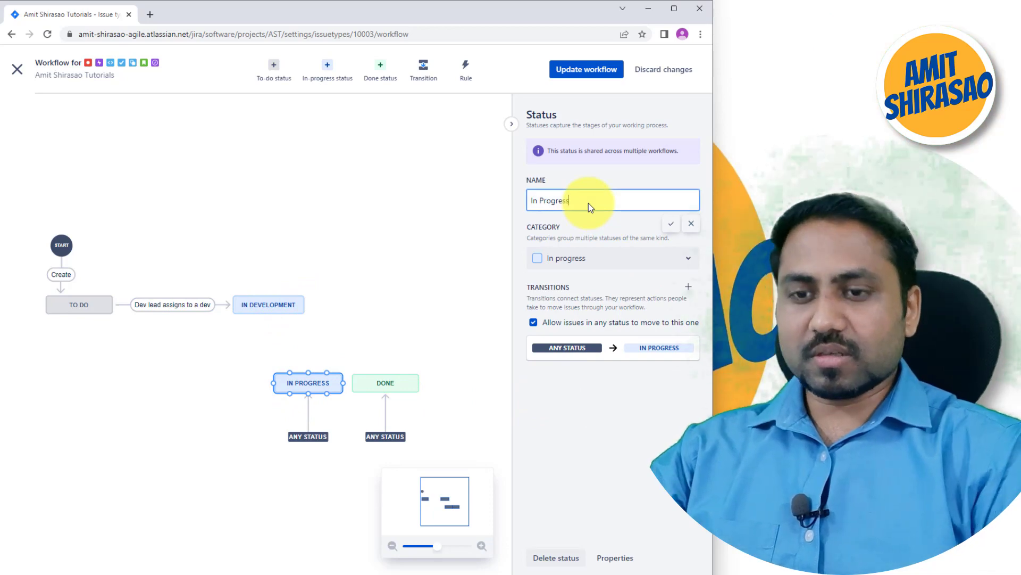
key("BackSpace")
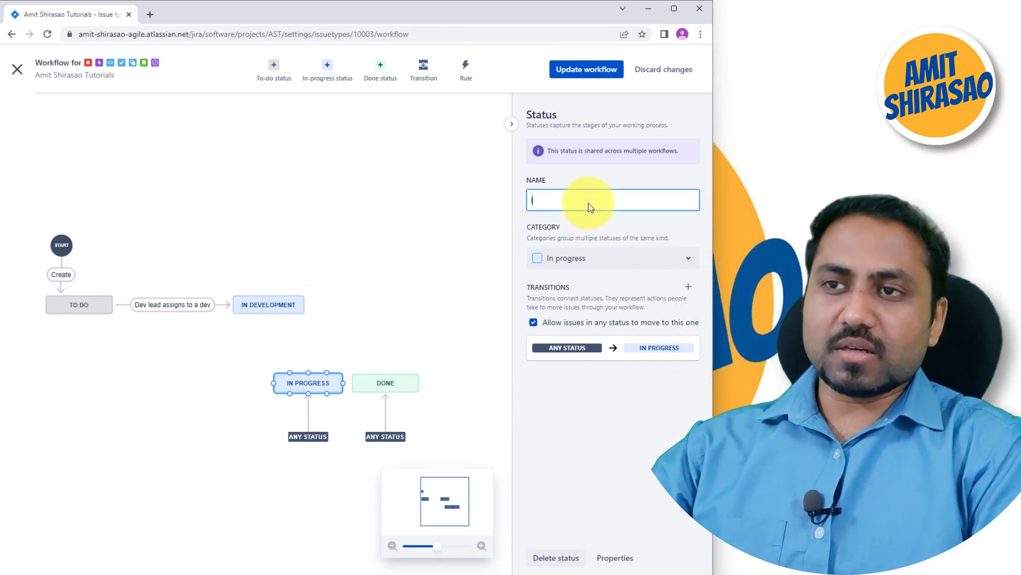
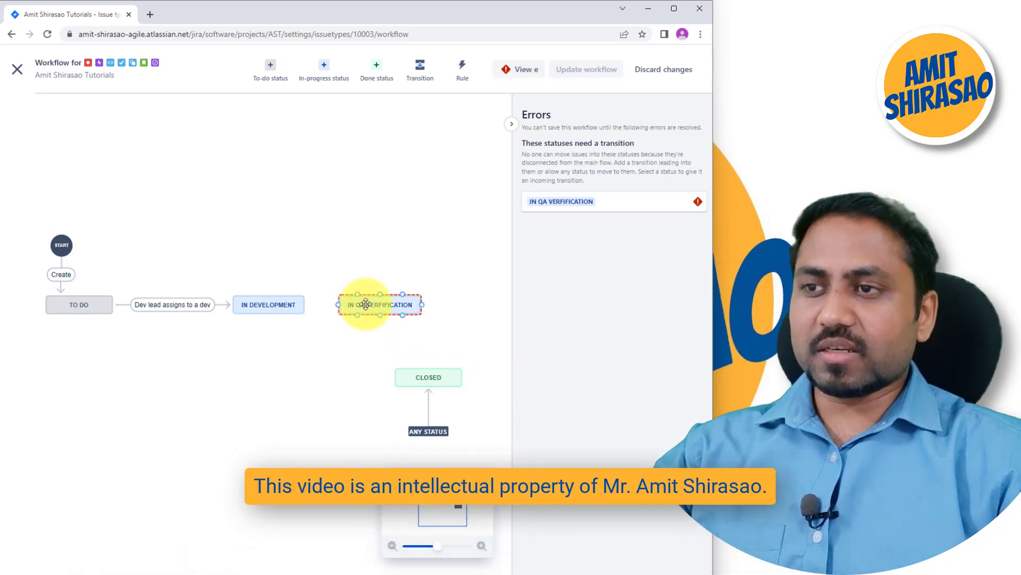
Step: Move In QA Verfification farther right and create a transition into it from In Development named "Dev fixes and assigns to QA"
left_click_drag(365, 304, 431, 308)
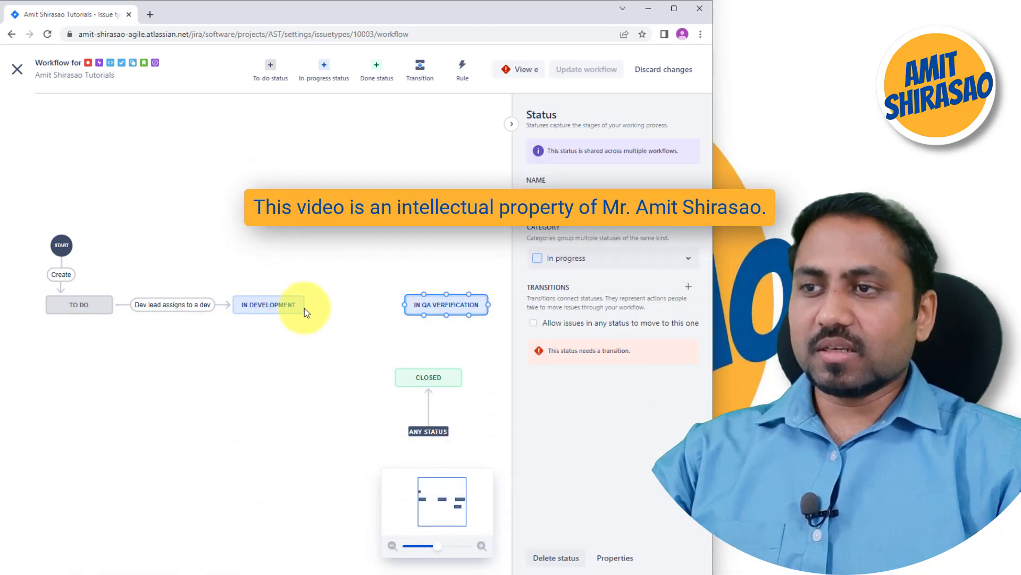
left_click_drag(305, 304, 403, 304)
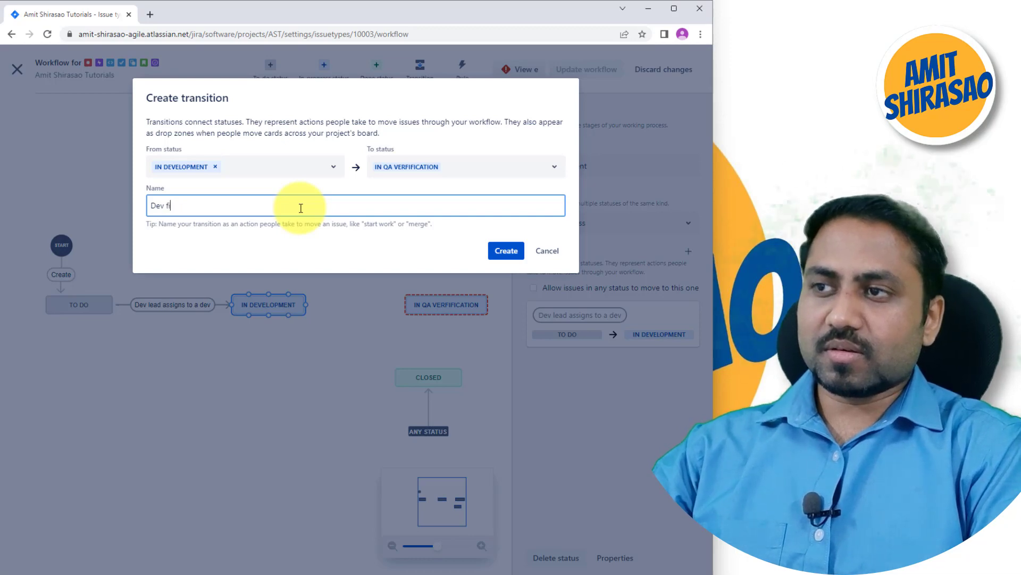
type("Dev fixes and ass")
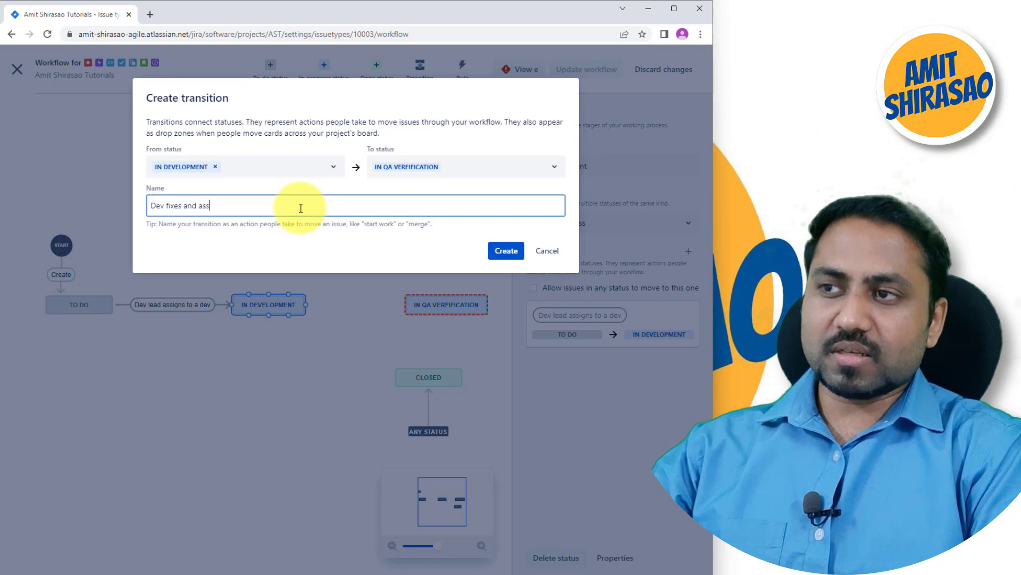
type("igns to QA")
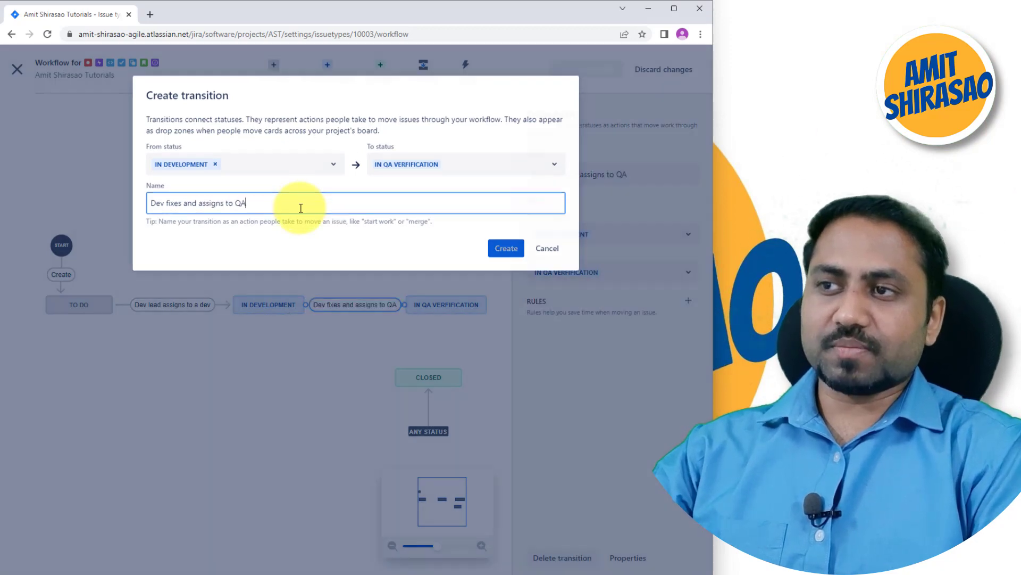
key("Return")
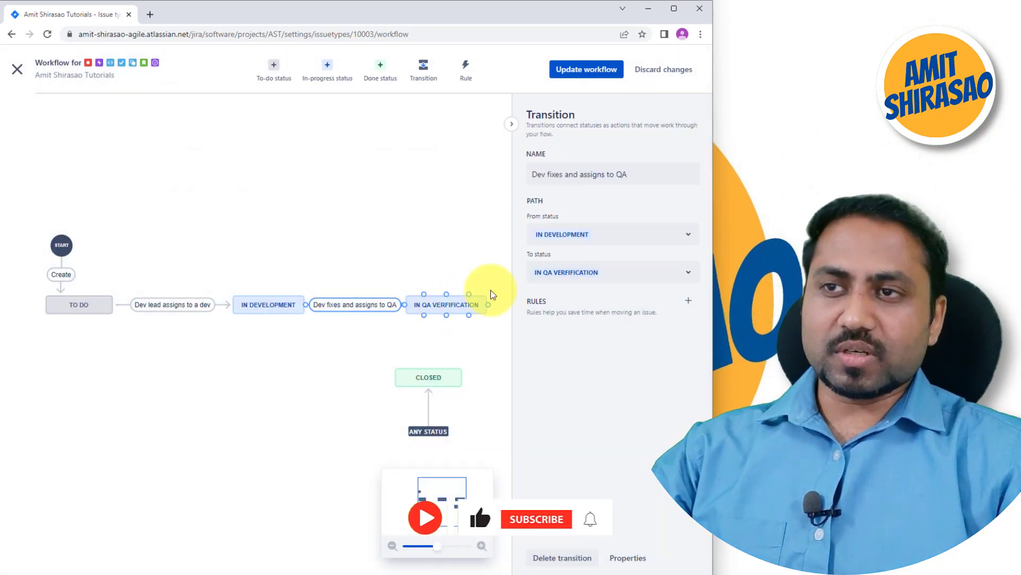
Step: Shift In QA Verfification farther right and place the Closed status to its right on the same row, hiding the details pane for space
left_click_drag(452, 305, 508, 306)
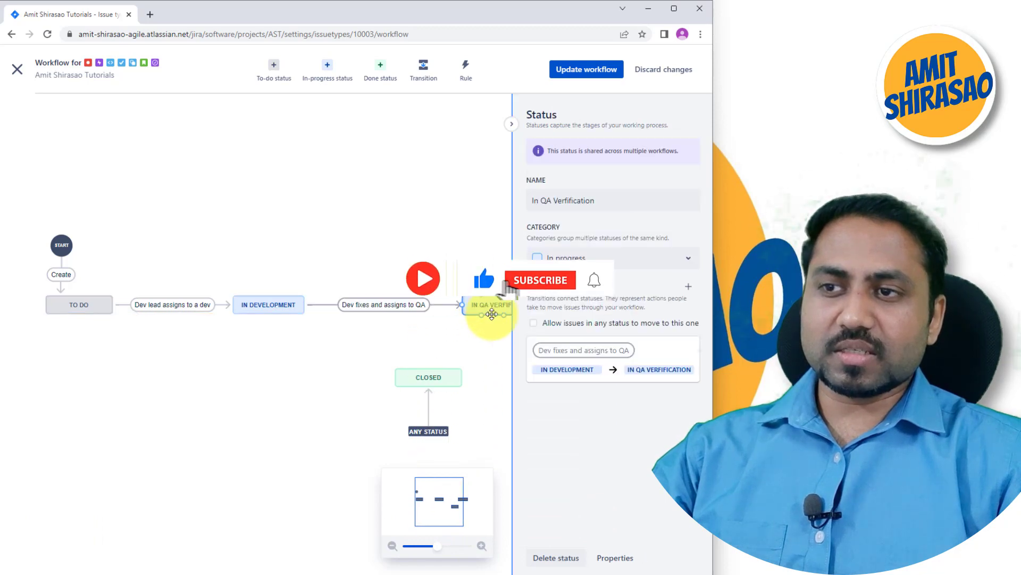
left_click(511, 124)
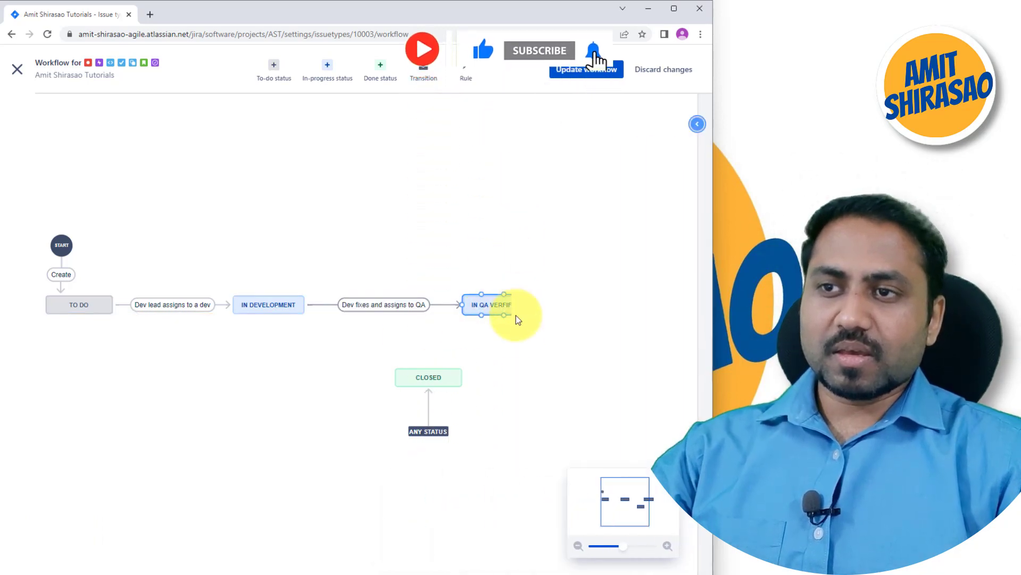
left_click_drag(430, 378, 612, 304)
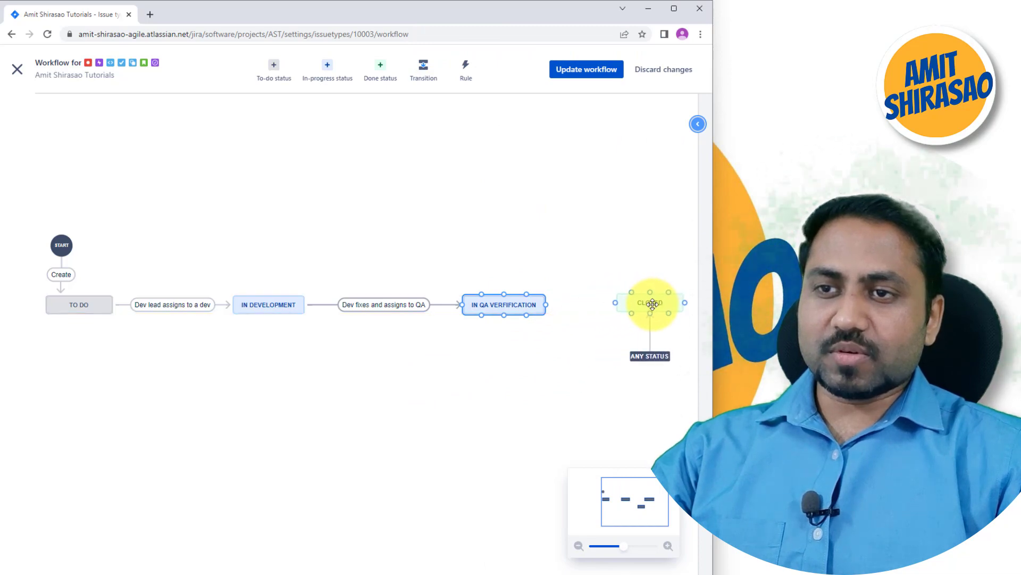
left_click_drag(656, 305, 656, 305)
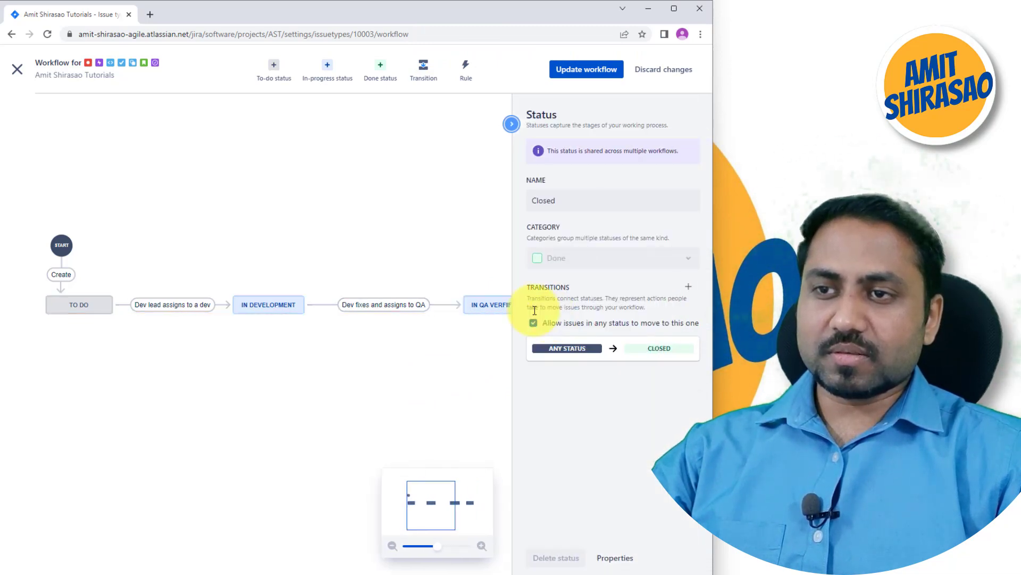
Step: Delete the Any Status transition leading into the Closed status and collapse the details pane to reveal the whole diagram
left_click(511, 125)
left_click(654, 364)
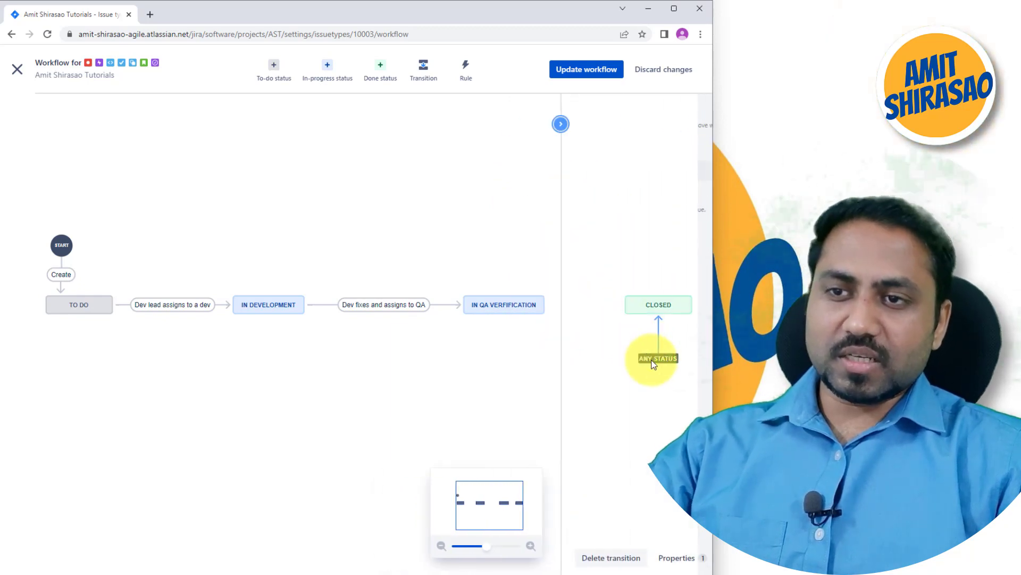
key("Delete")
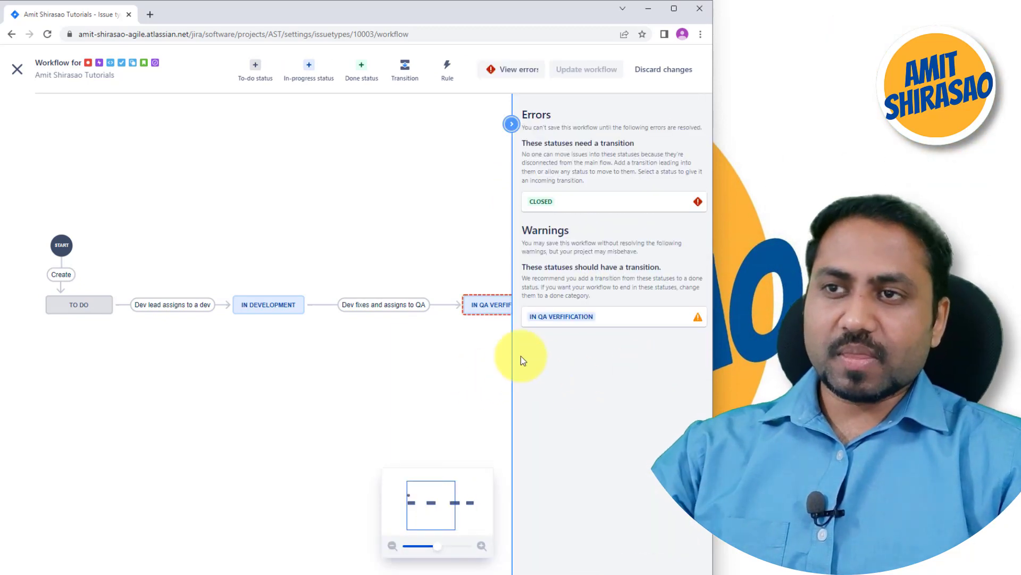
left_click(511, 125)
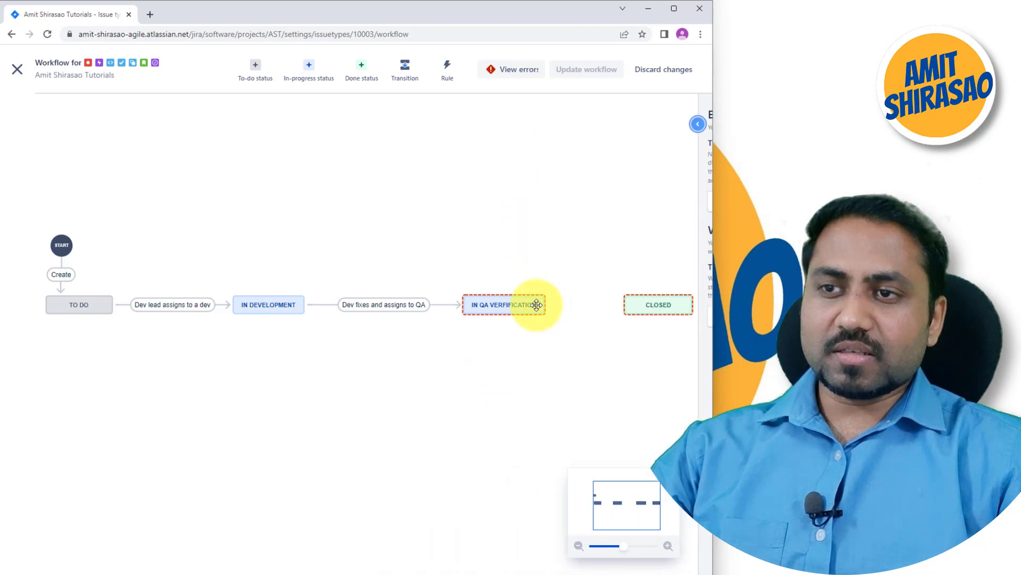
Step: Create a transition from In QA Verfification to Closed named "QA verifies and closes it"
left_click(535, 305)
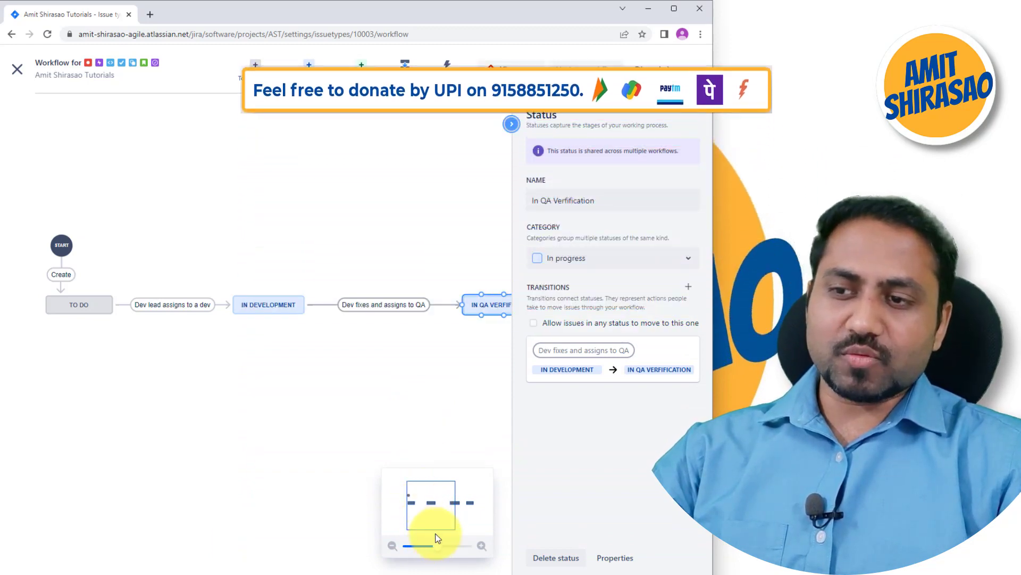
left_click_drag(441, 521, 464, 507)
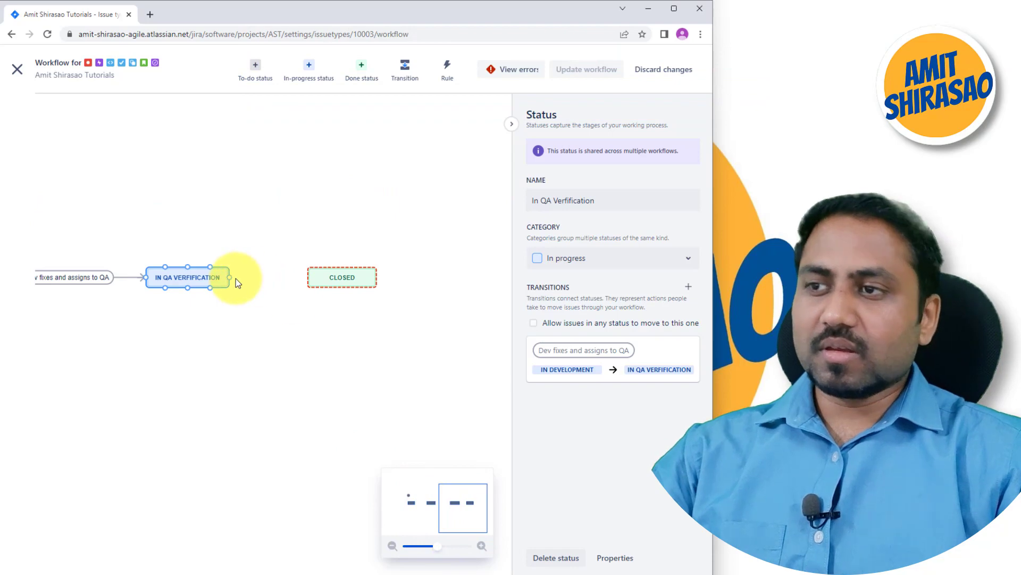
left_click_drag(235, 277, 236, 278)
left_click_drag(307, 277, 312, 277)
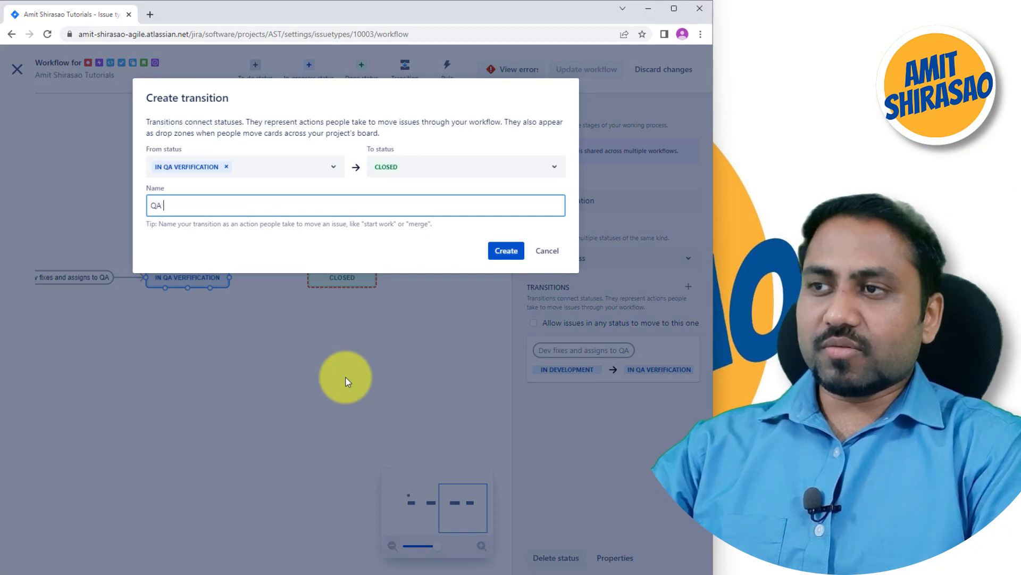
type("QA verifies and closes it")
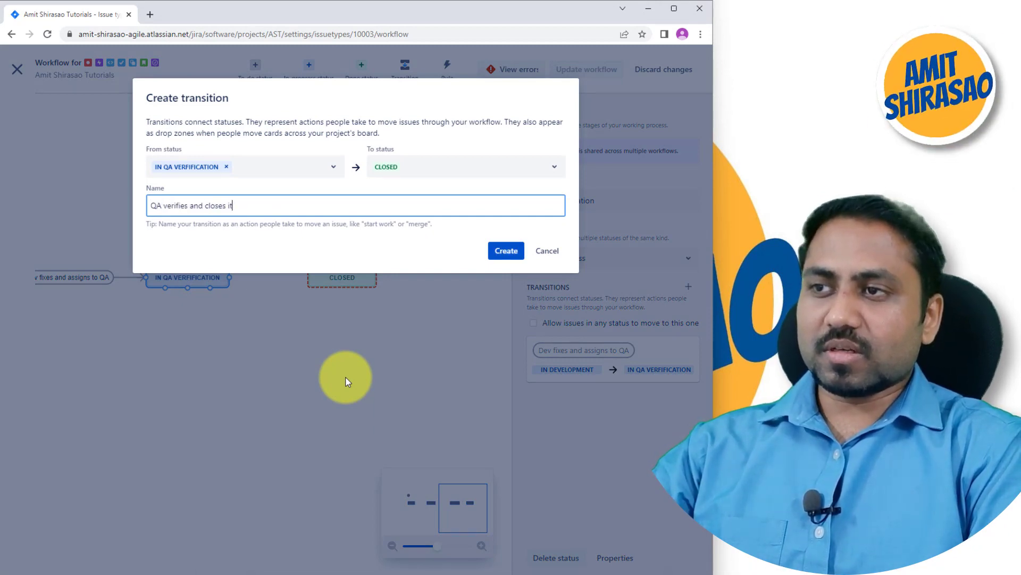
key("Return")
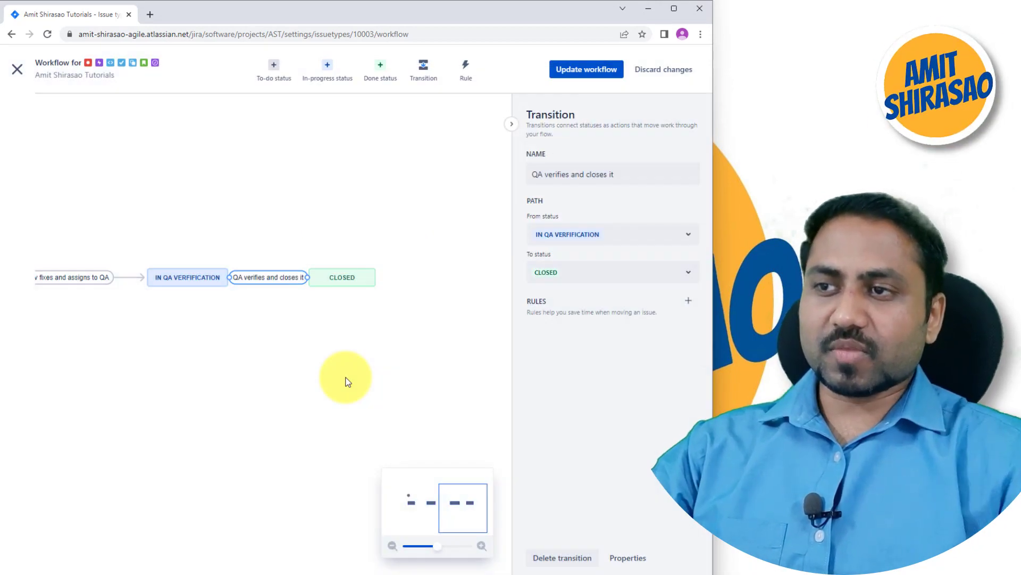
Step: Move the Closed status farther right along the same row and collapse the details pane to show the whole workflow
left_click_drag(339, 275, 388, 276)
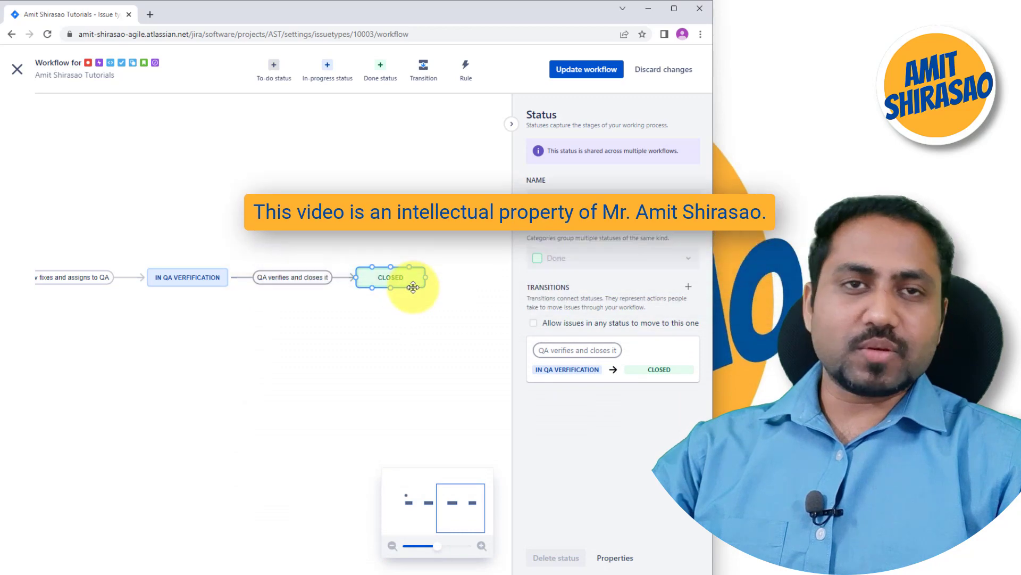
left_click(269, 349)
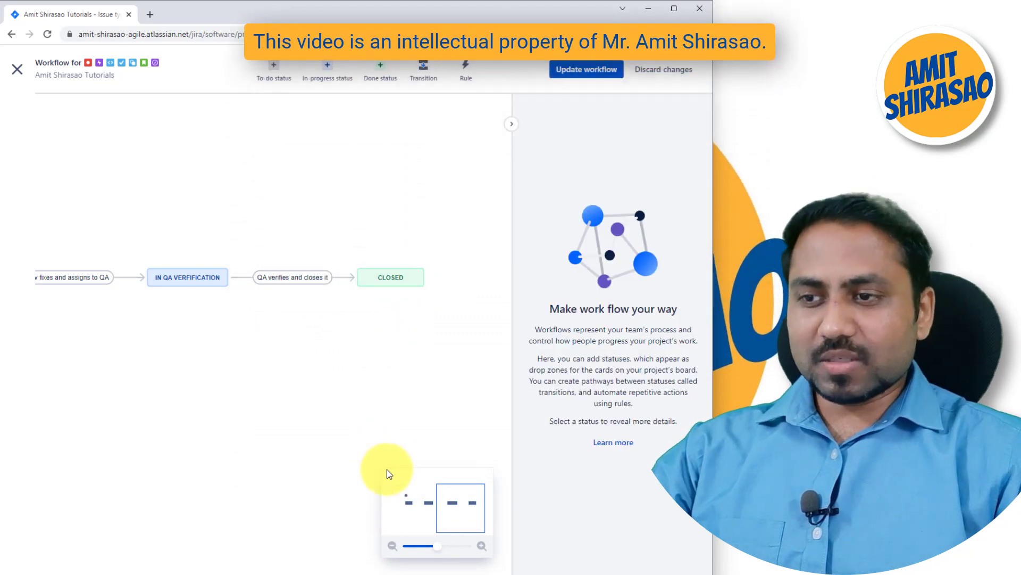
mouse_move(427, 505)
left_mouse_down()
mouse_move(412, 504)
mouse_move(430, 498)
left_mouse_up()
left_click(513, 127)
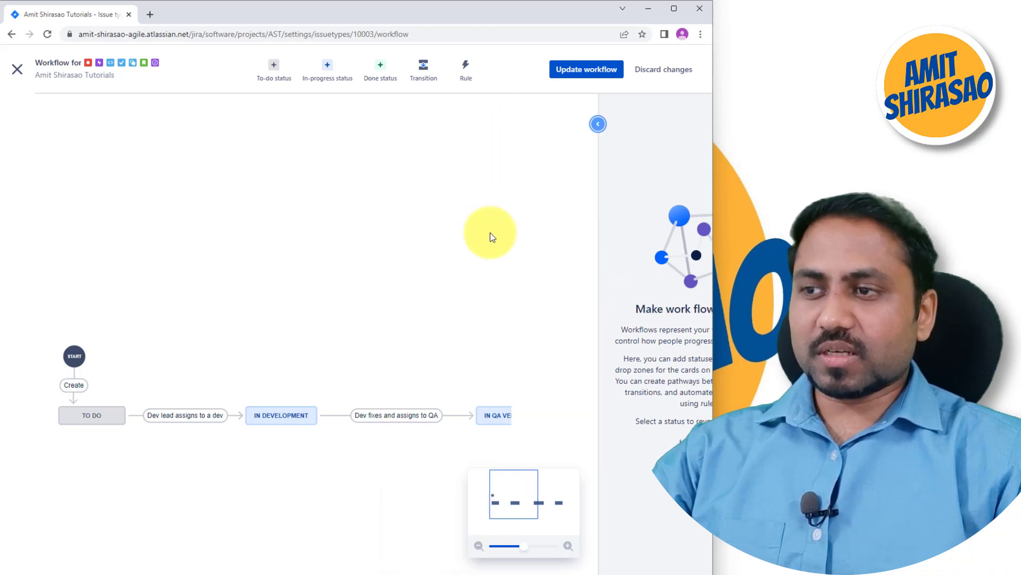
left_click_drag(621, 509, 626, 510)
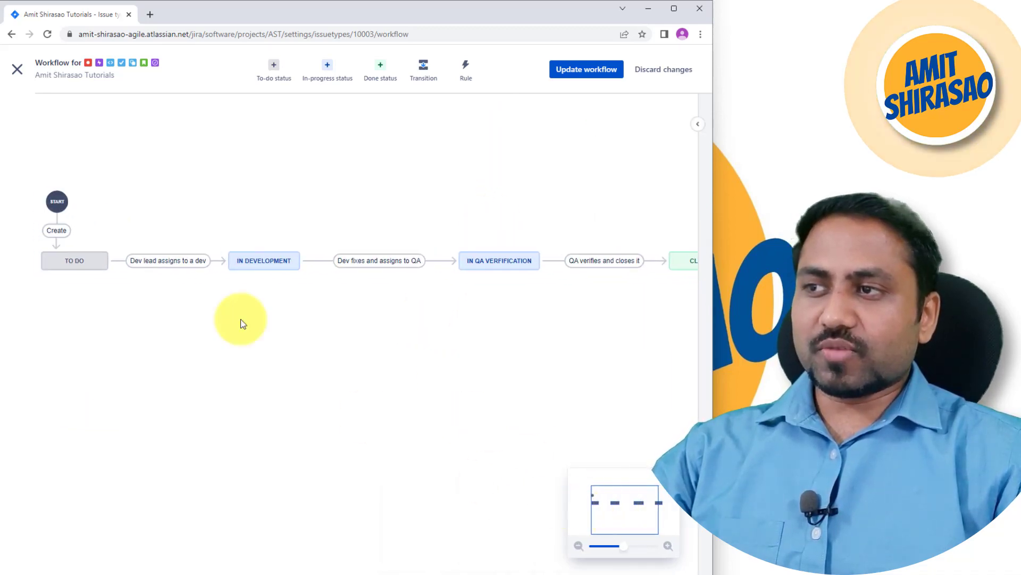
left_click(83, 260)
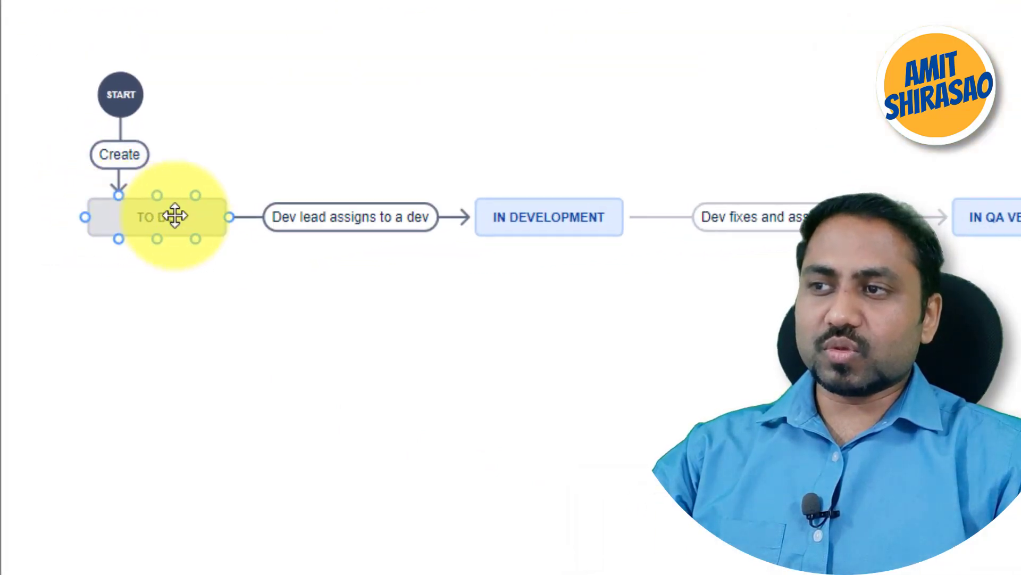
left_click(301, 223)
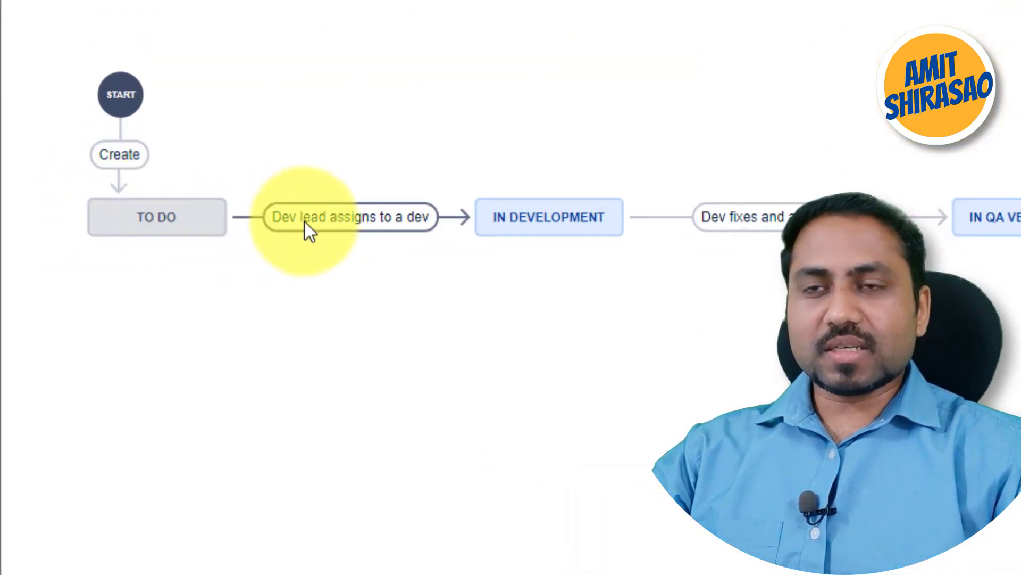
left_click(494, 234)
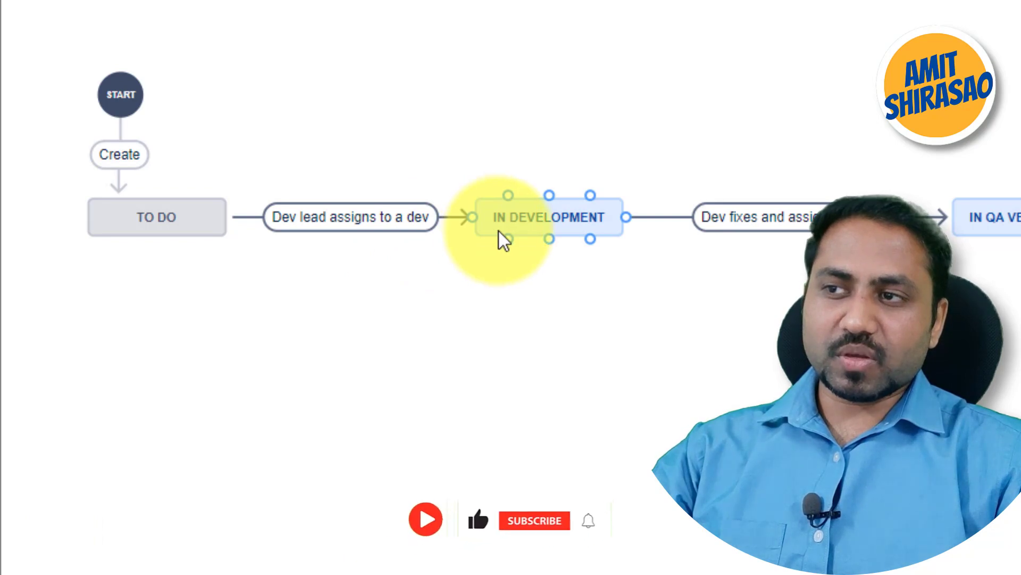
left_click(534, 213)
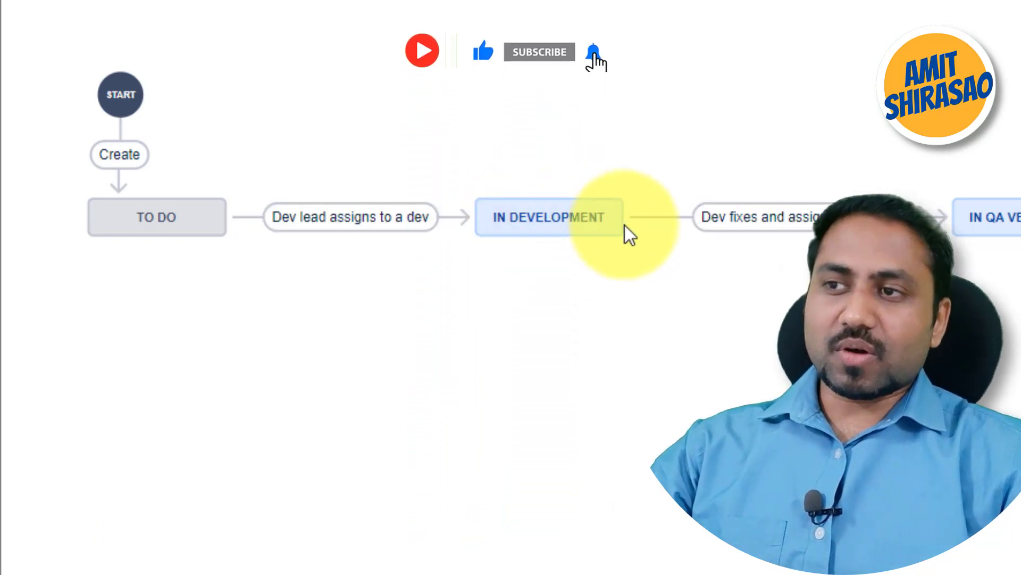
Step: Shift the In QA Verfification and Closed statuses slightly left on their row, hiding the details pane after each move
left_click_drag(935, 217, 886, 222)
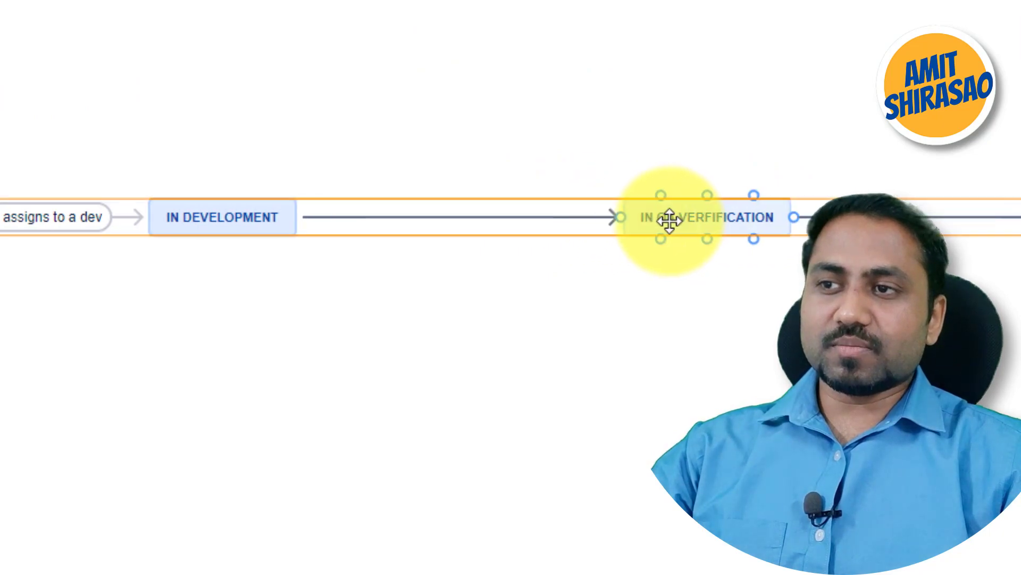
left_click_drag(627, 222, 617, 234)
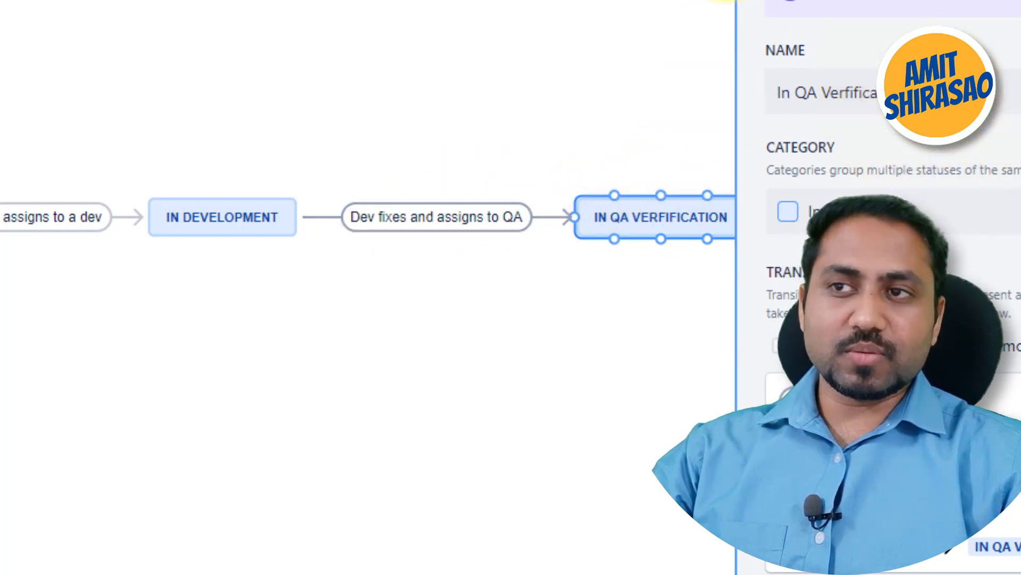
key("Escape")
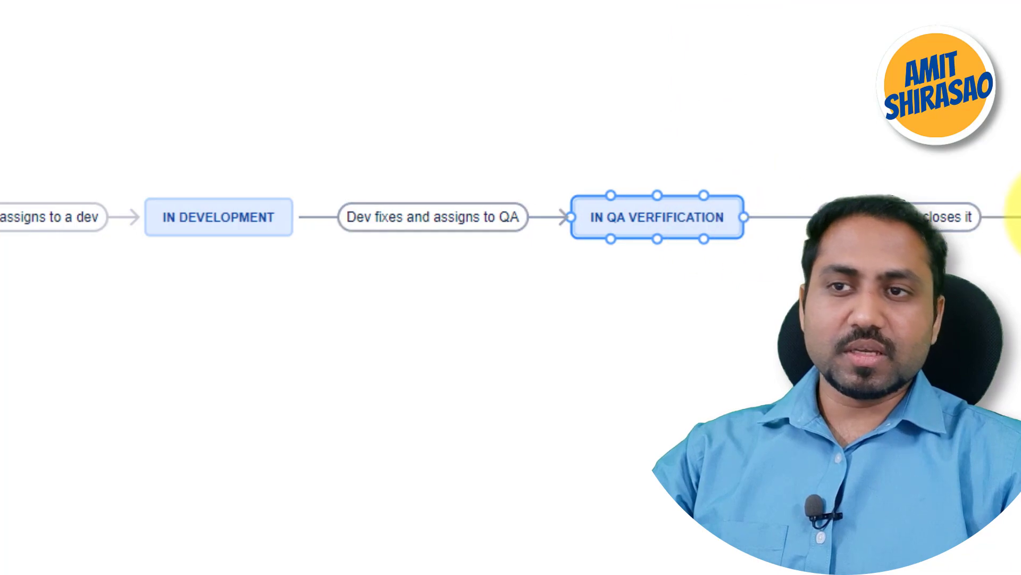
left_click_drag(821, 206, 598, 218)
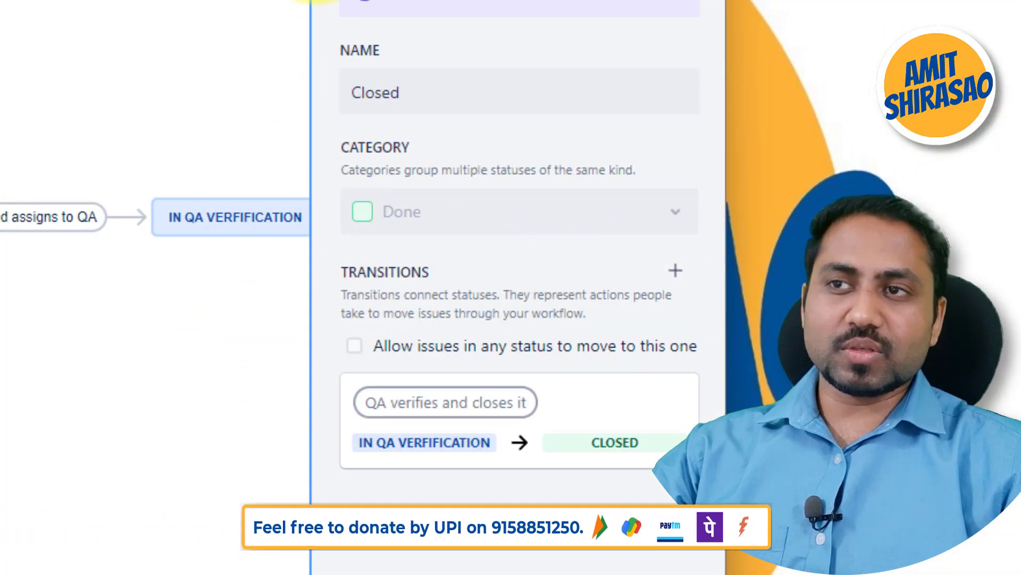
key("Escape")
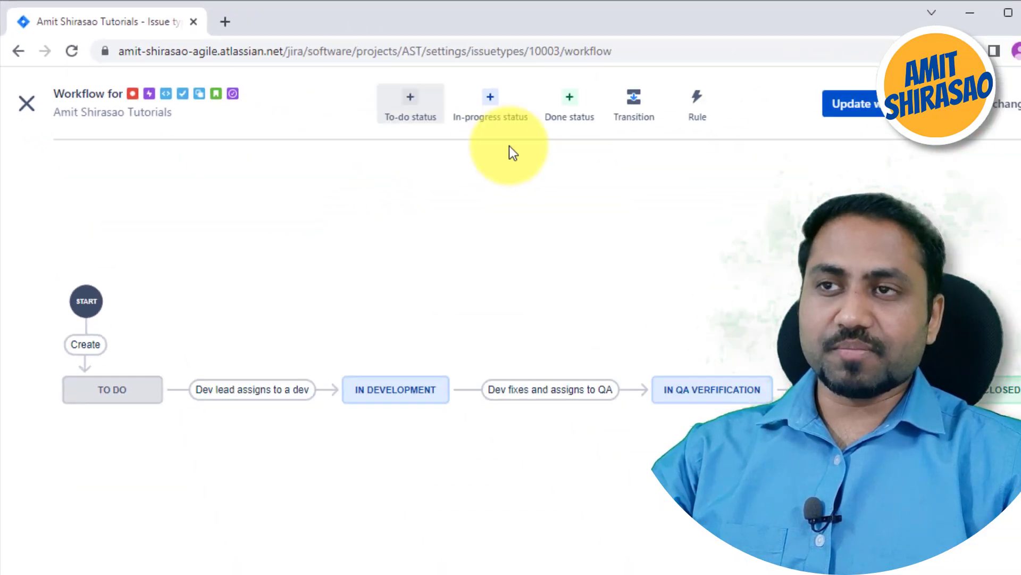
Step: Update the workflow for the Bug issue type only, removing Capability, Epic, Feature, Story, Subtask and Task from the selection
left_click(580, 82)
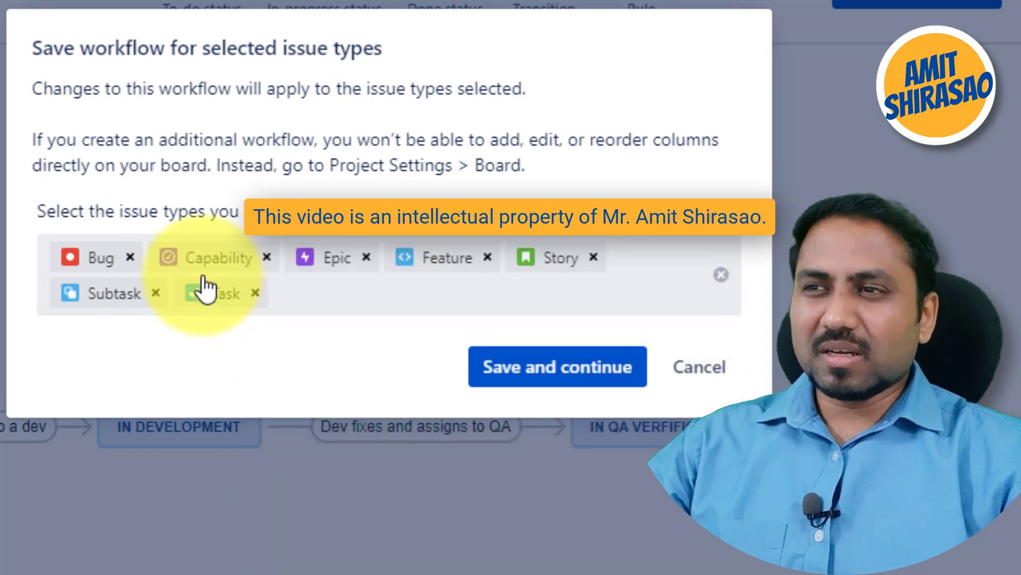
left_click(266, 258)
left_click(228, 258)
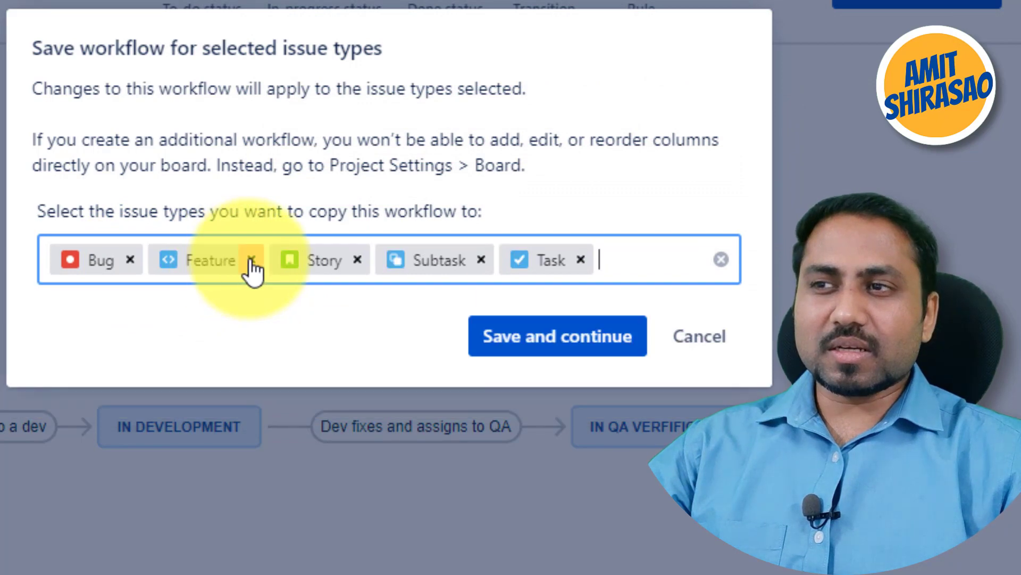
left_click(248, 258)
left_click(235, 260)
left_click(251, 258)
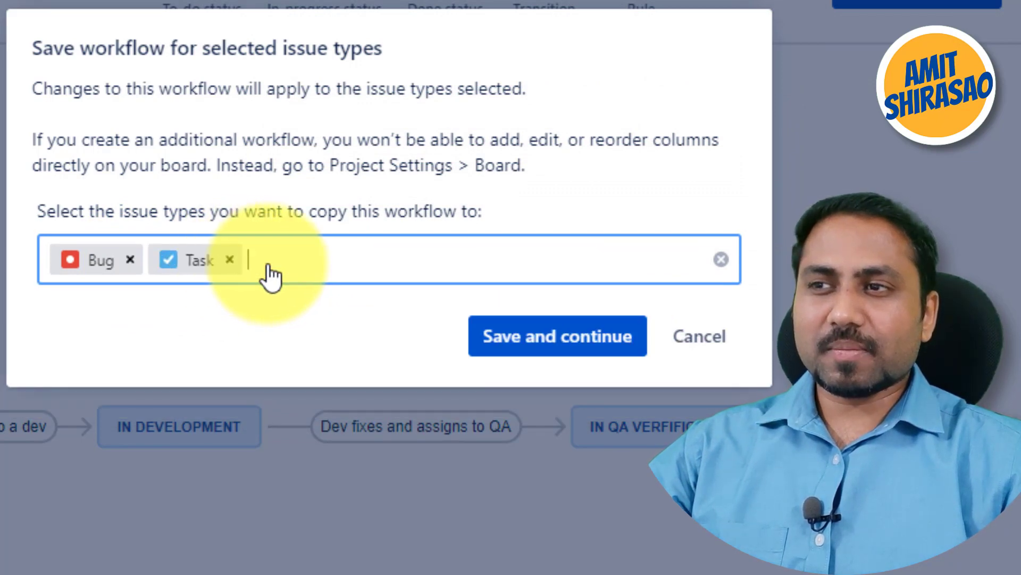
left_click(226, 260)
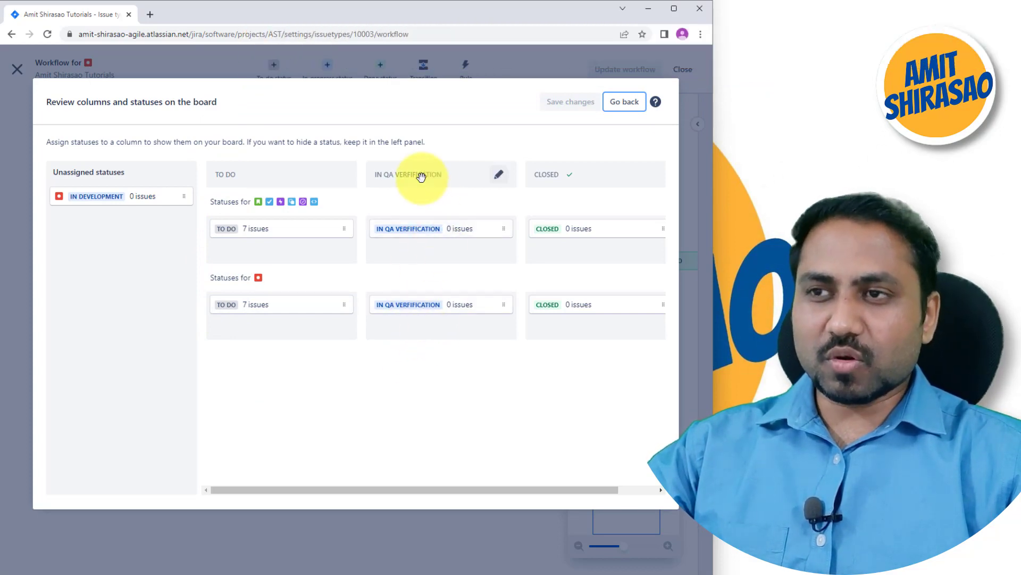
Step: Rename the In QA Verfification board column to "In Progress"
left_click(498, 179)
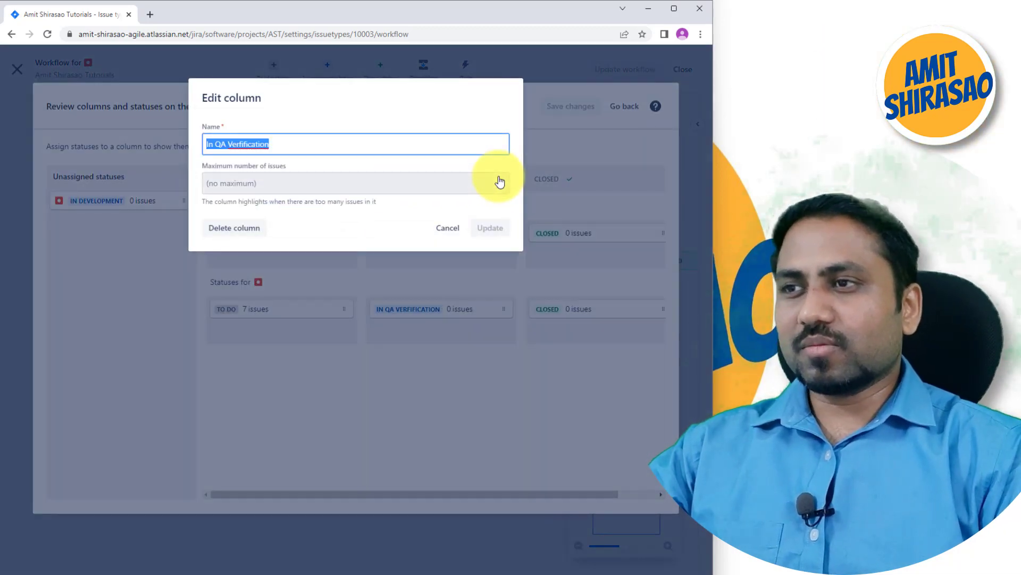
type("In Prog")
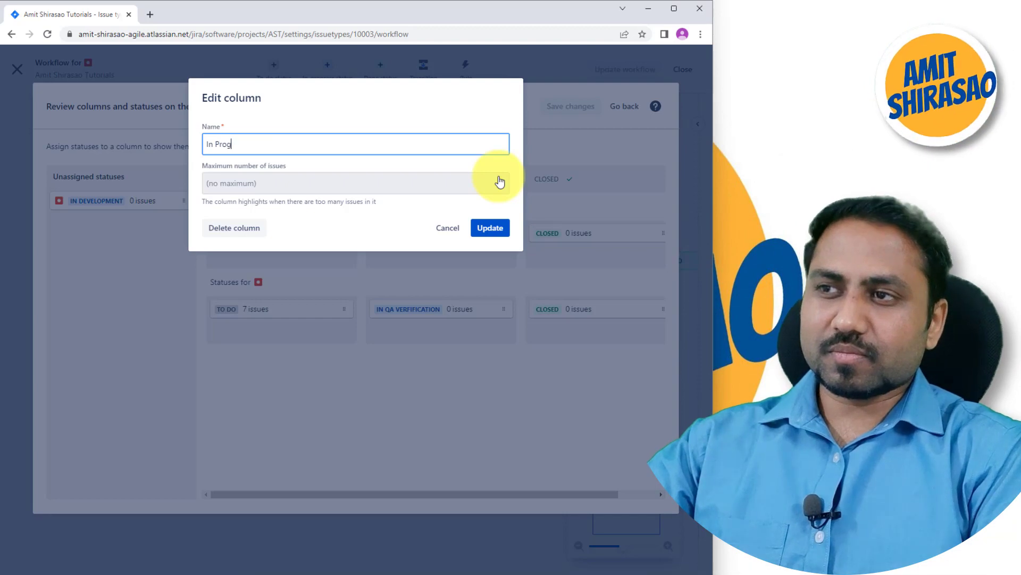
type("ress")
key("Return")
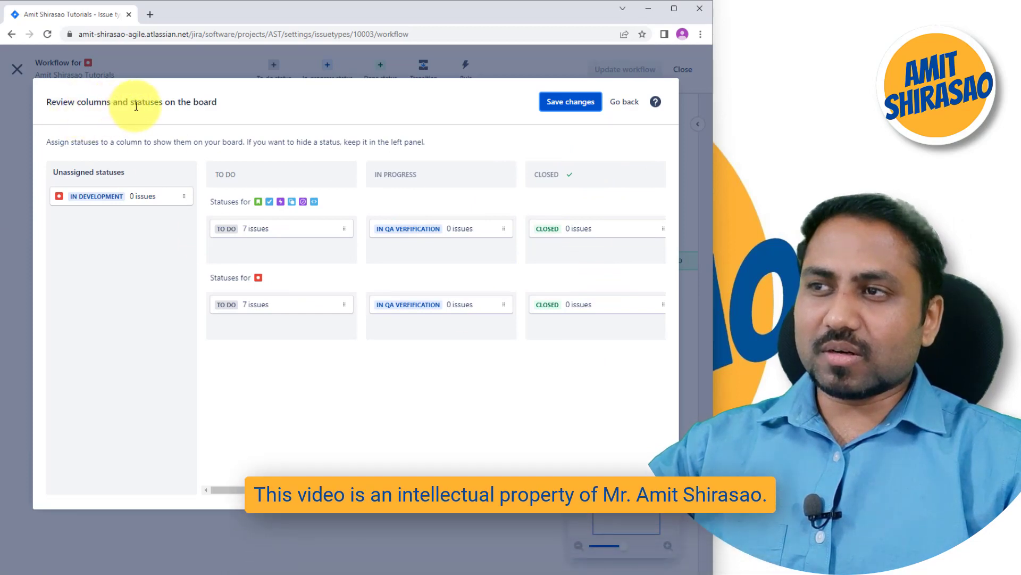
Step: Assign the unassigned In Development status to the Bug row of the In Progress column, then save the changes and close the workflow editor
left_click_drag(87, 102, 228, 103)
left_click(276, 115)
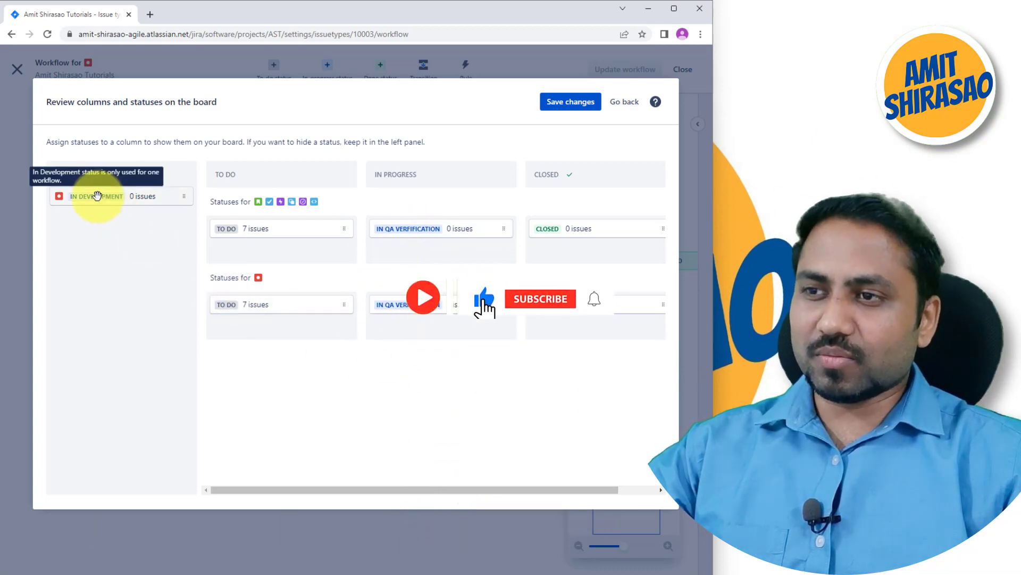
left_click_drag(103, 197, 428, 351)
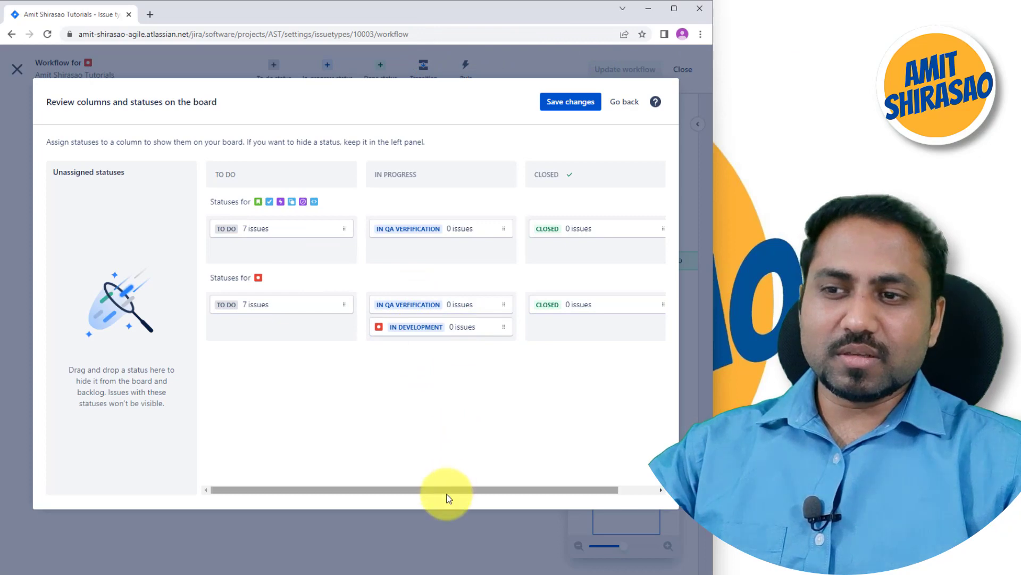
left_click_drag(447, 495, 396, 499)
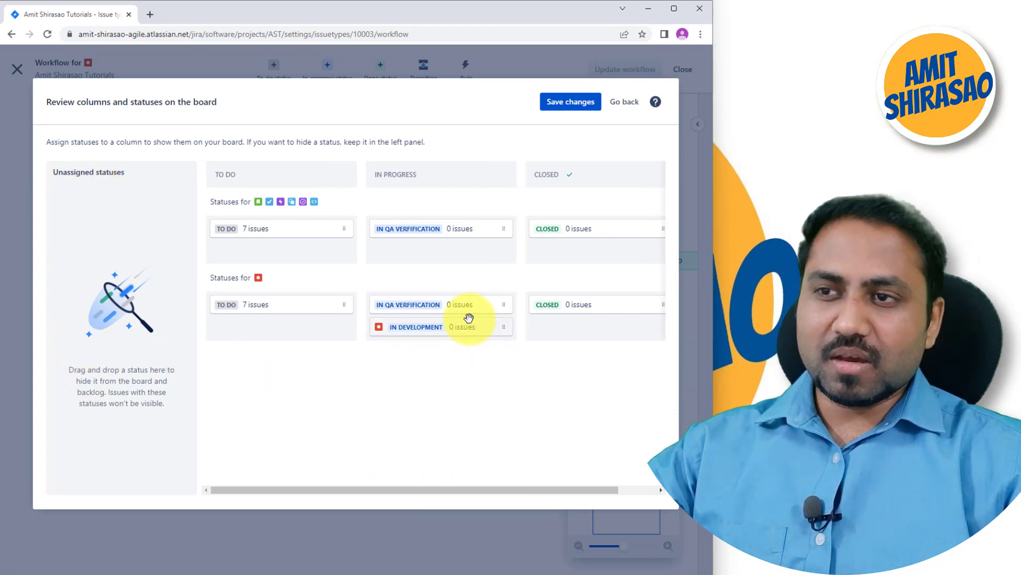
left_click_drag(469, 318, 460, 266)
left_click_drag(452, 322, 378, 337)
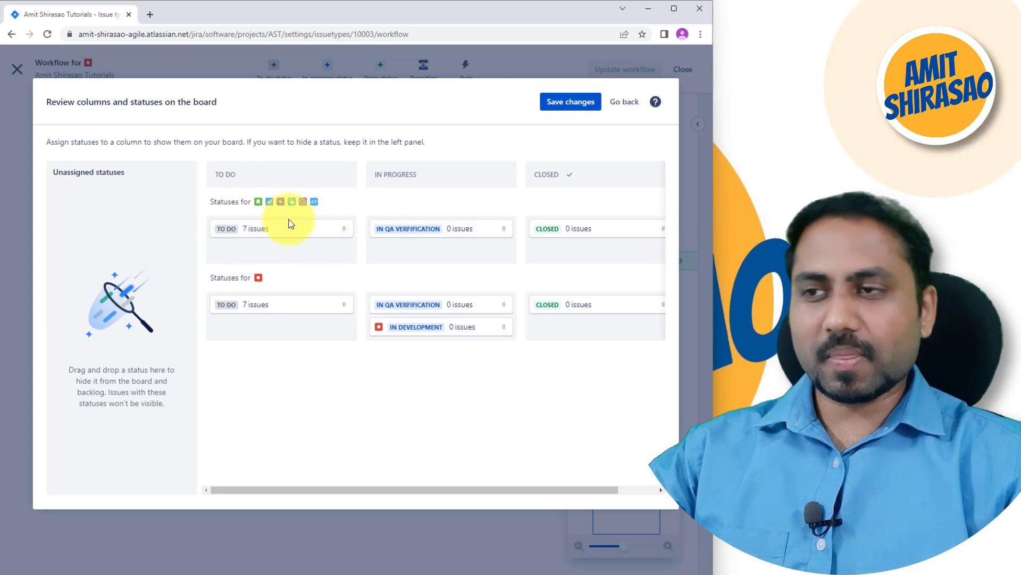
left_click(570, 103)
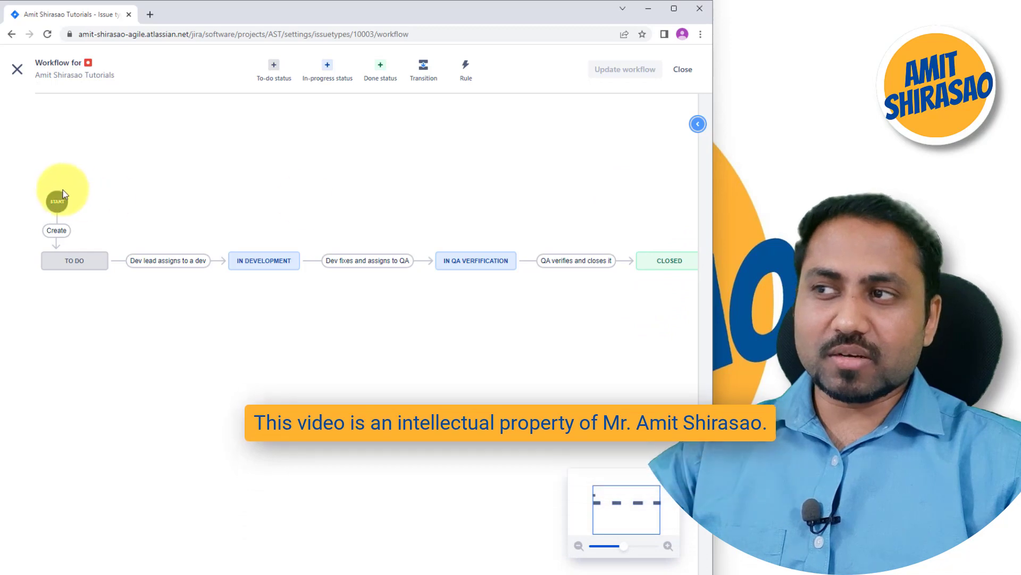
left_click(18, 70)
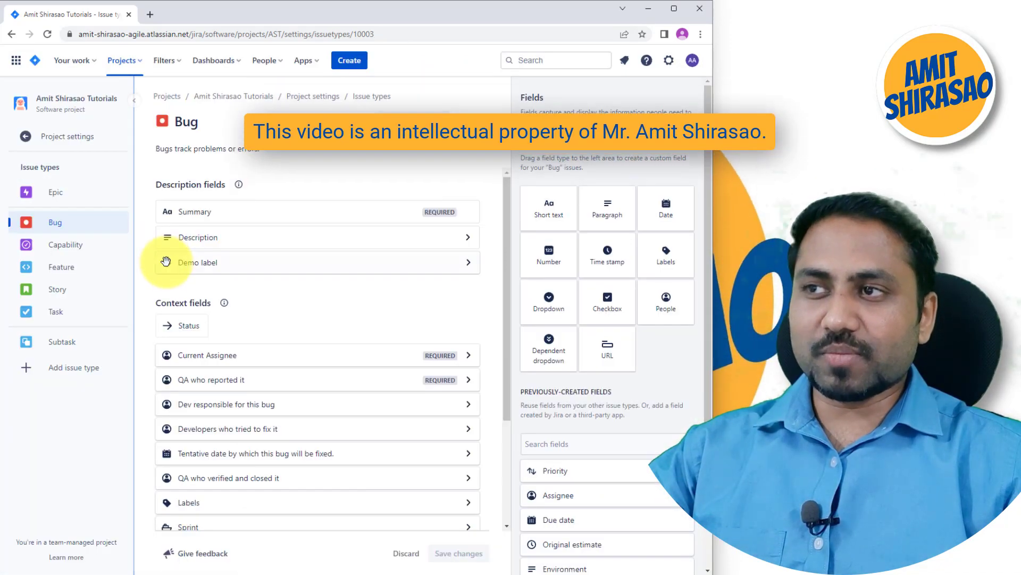
Step: Check the workflow of the Story issue type and leave its editor without updating it
left_click(66, 298)
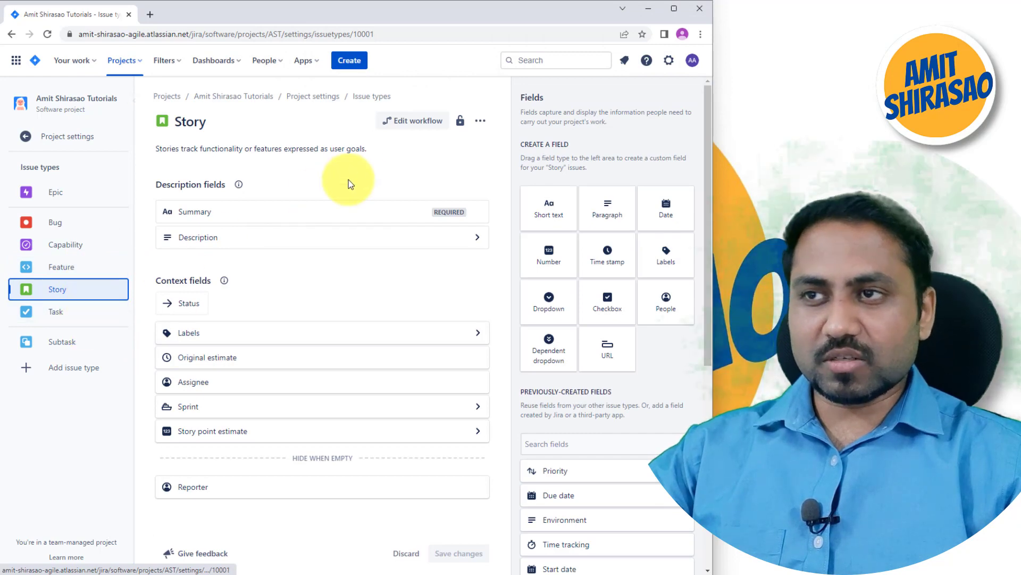
left_click(410, 122)
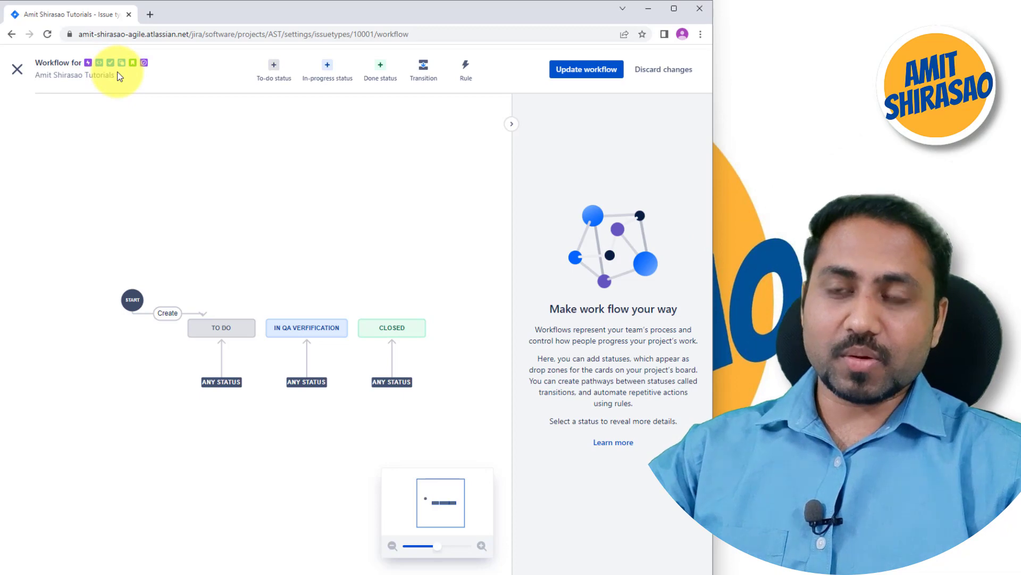
left_click(18, 71)
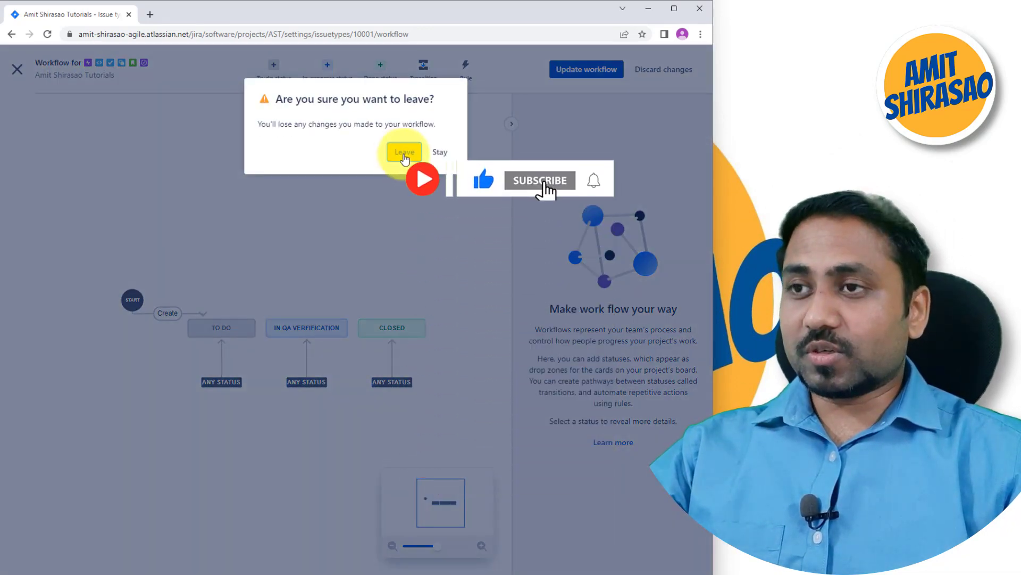
left_click(404, 153)
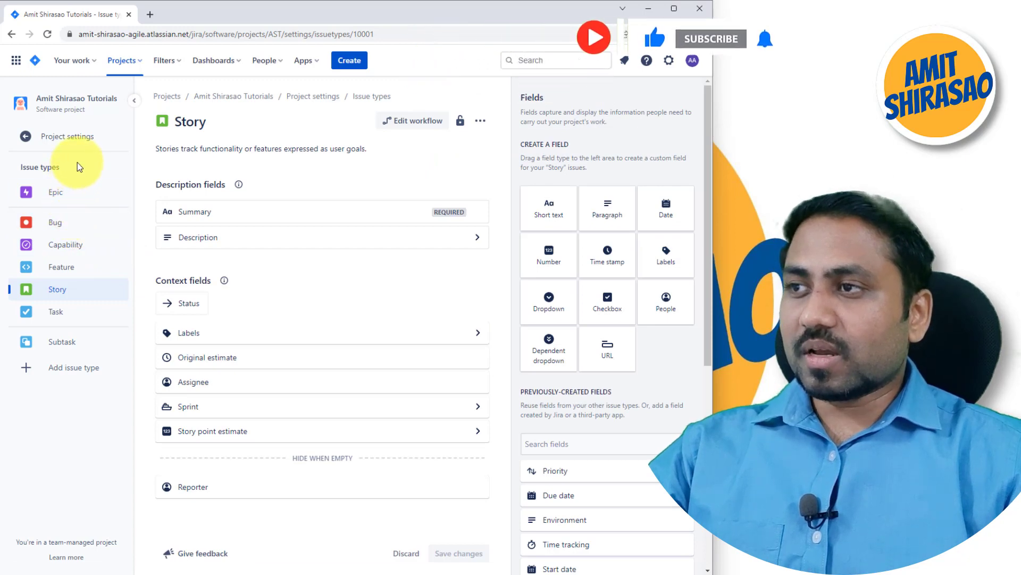
Step: Return to the Amit Shirasao Tutorials project's backlog and create another sprint from the Backlog section
left_click(124, 61)
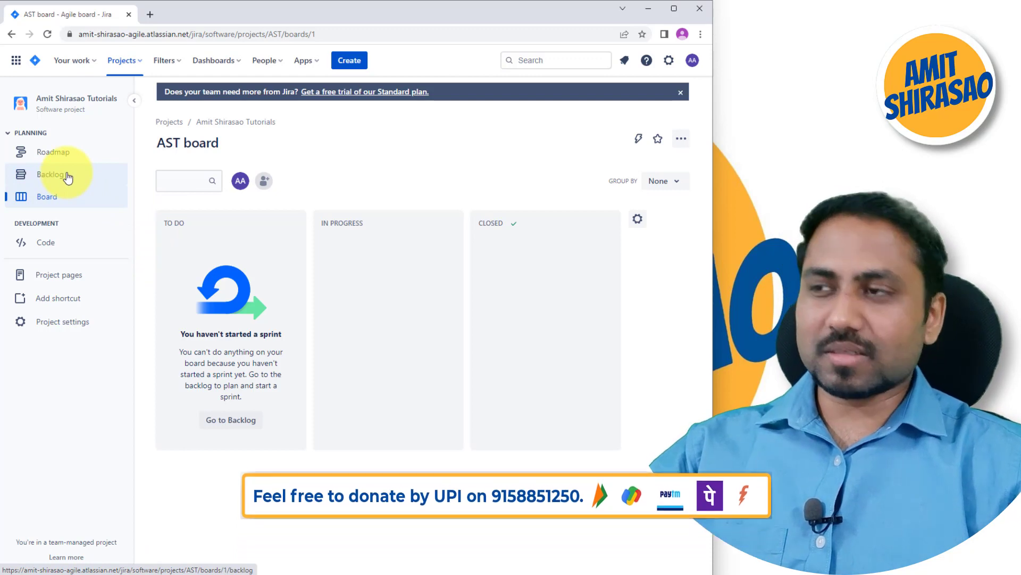
left_click(51, 174)
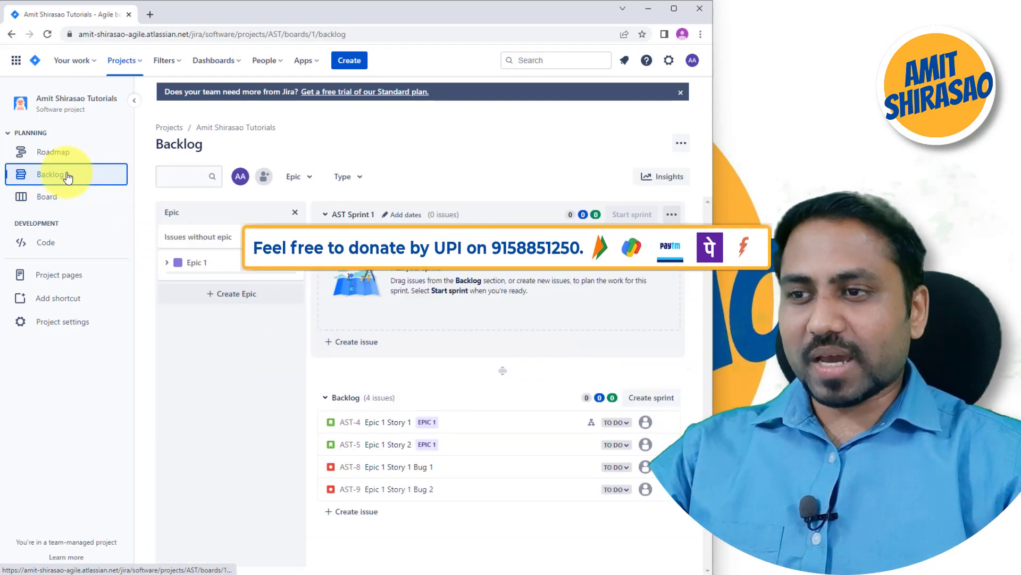
left_click(653, 403)
scroll(484, 450, "down", 1)
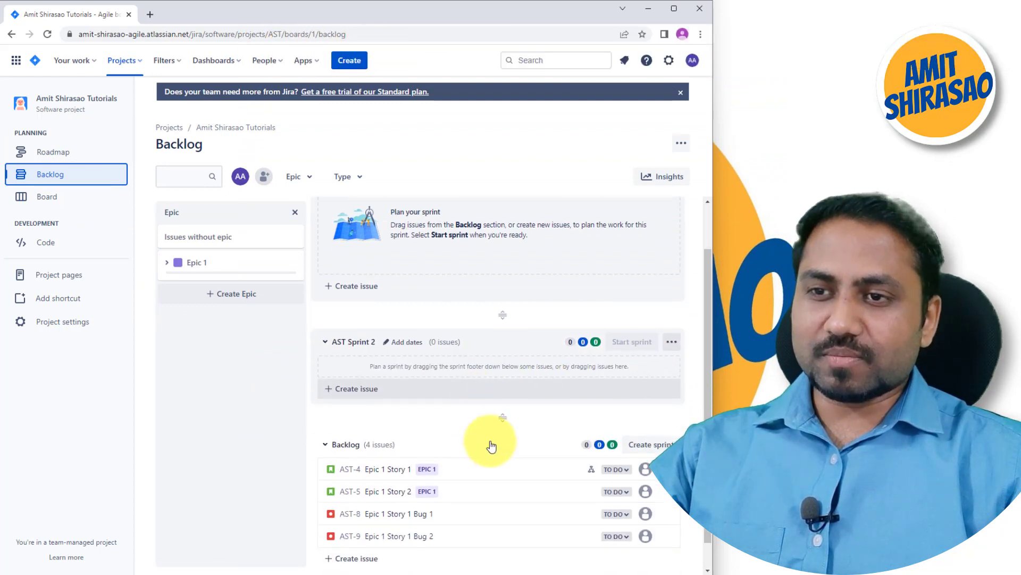
Step: Schedule AST Sprint 2 with start date 12/26/2022 and end date 1/6/2023, and update the sprint
left_click(399, 347)
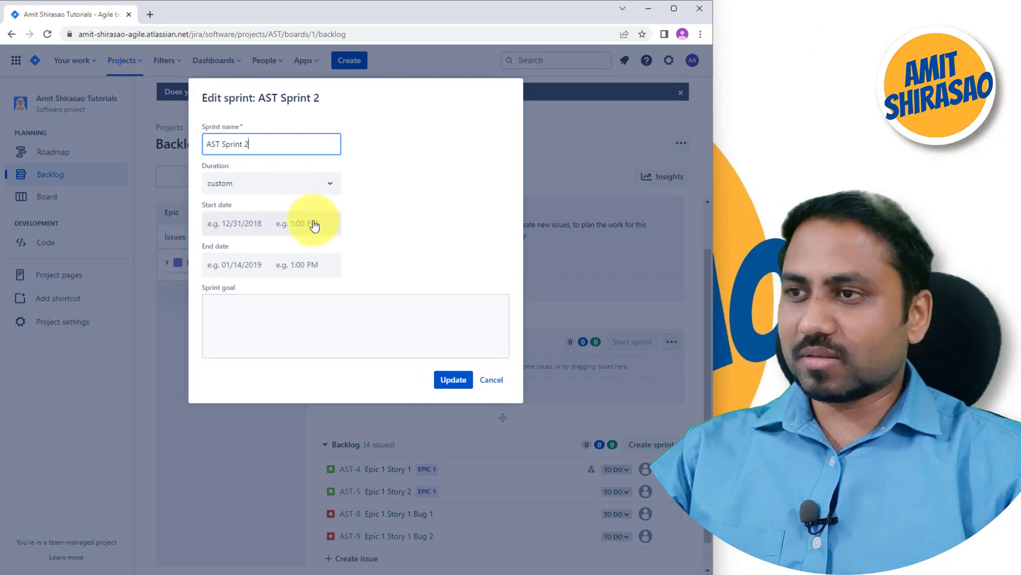
left_click(250, 223)
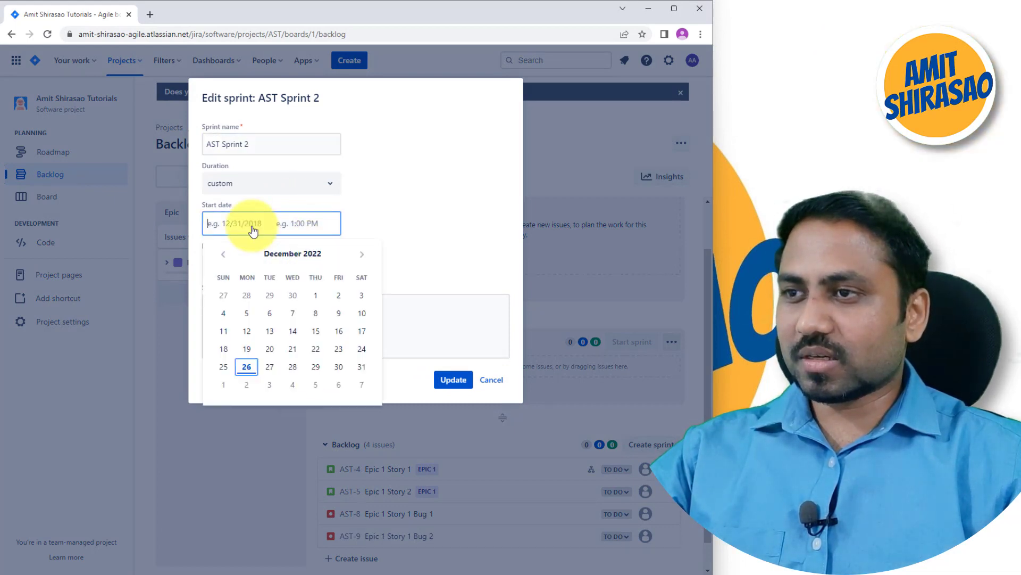
left_click(240, 367)
left_click(253, 269)
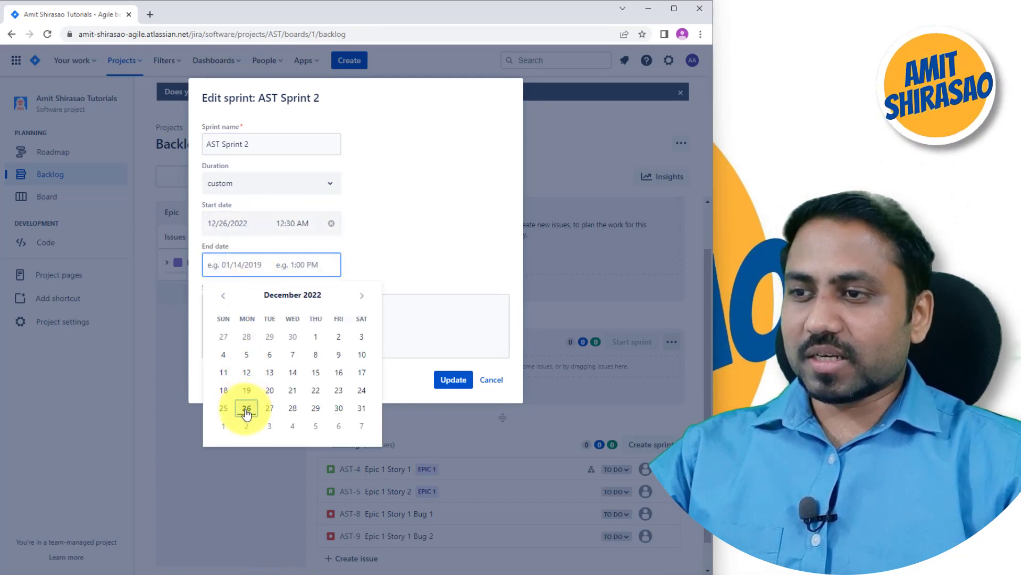
left_click(362, 295)
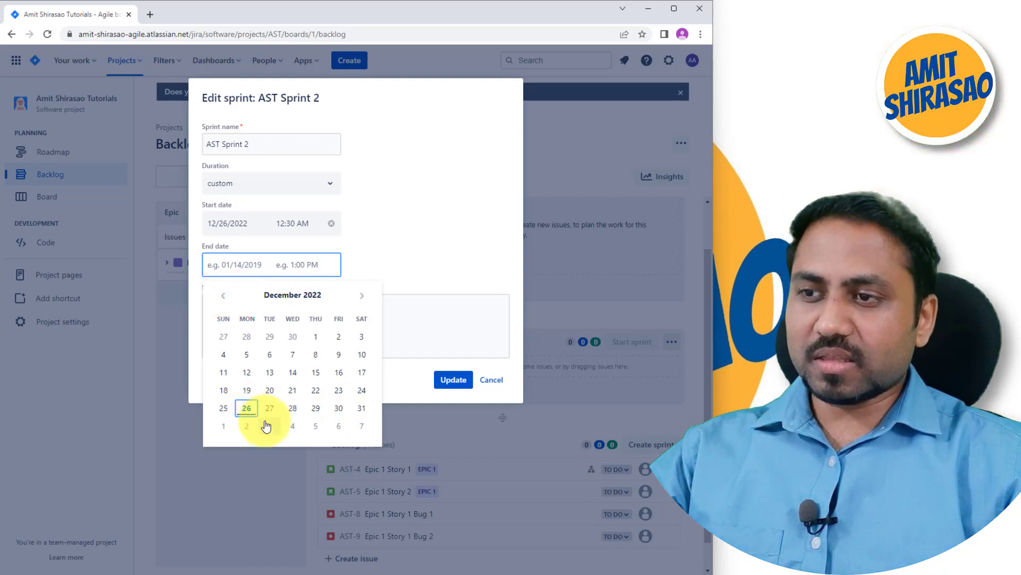
left_click(338, 427)
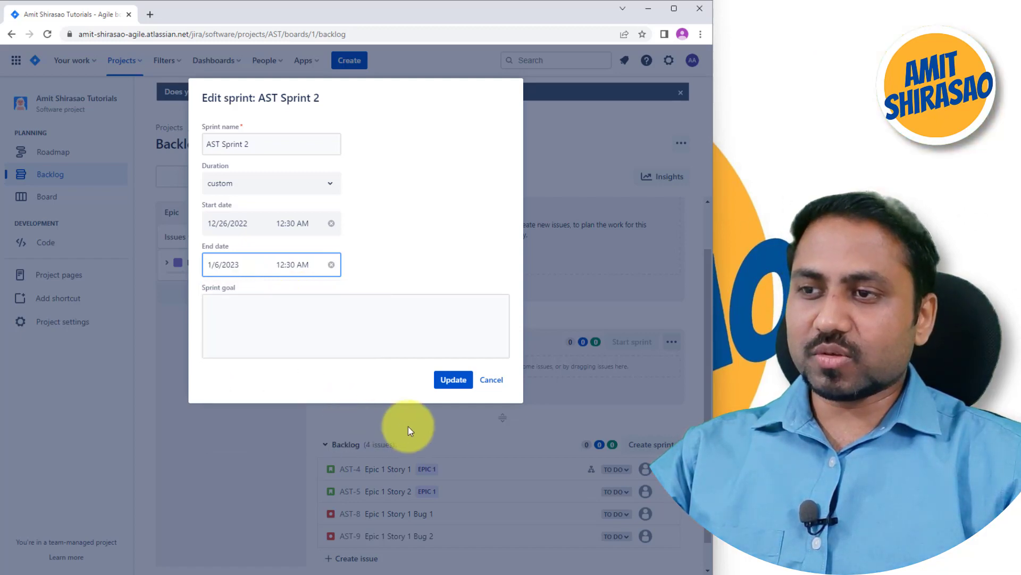
left_click(453, 380)
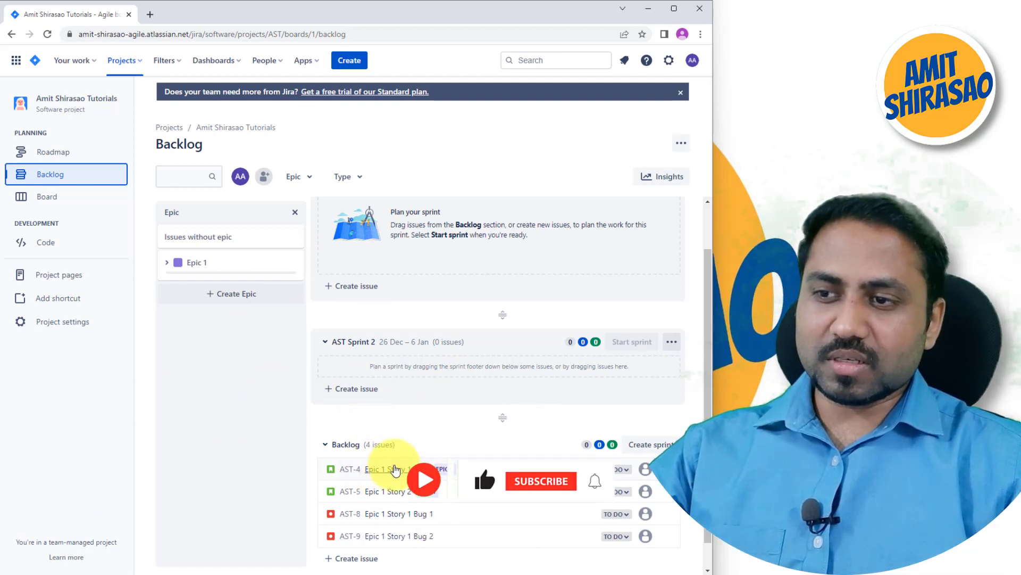
Step: Move AST-4, AST-5, AST-8 and AST-9 from the backlog into AST Sprint 2
scroll(393, 466, "down", 1)
left_click_drag(336, 439, 343, 345)
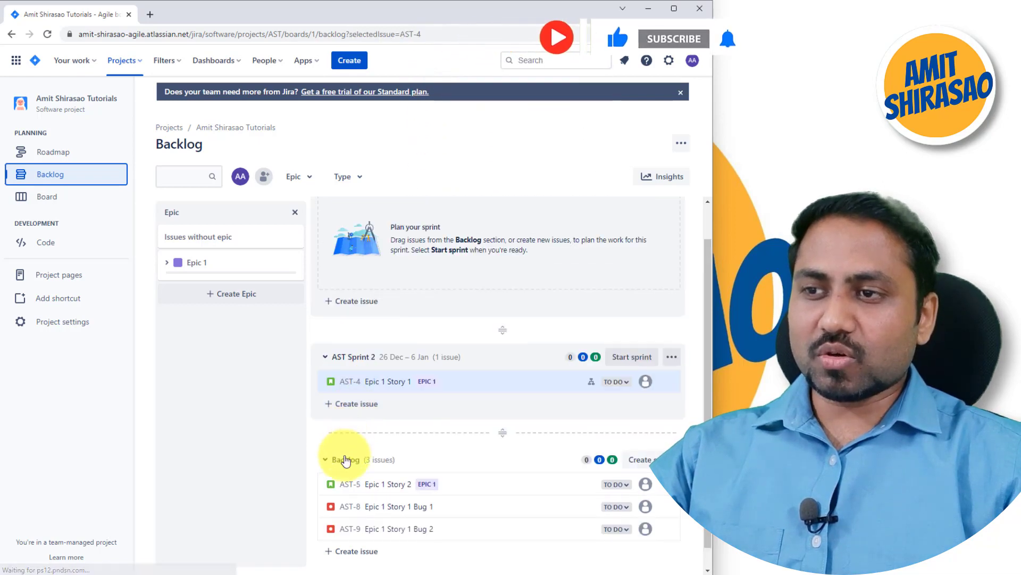
left_click_drag(341, 492, 353, 399)
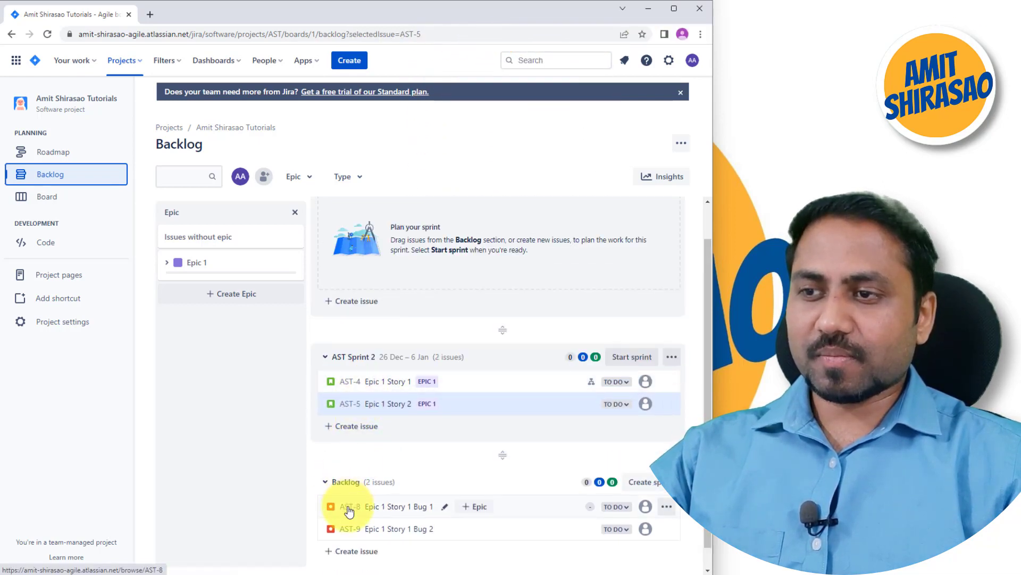
left_click_drag(341, 506, 357, 420)
left_click_drag(346, 522, 359, 434)
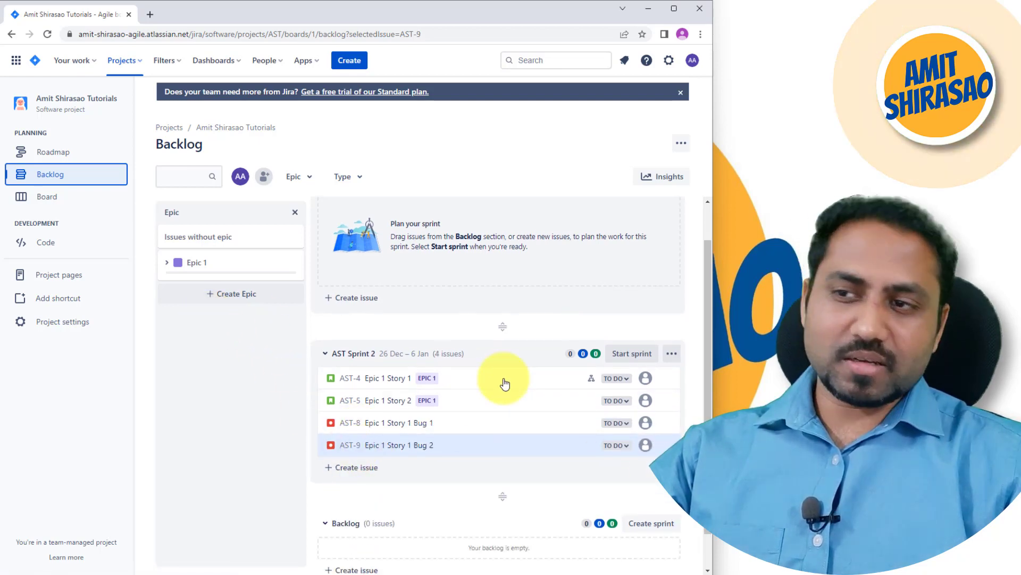
Step: Check the board, return to the backlog and open the start settings of AST Sprint 2 with its name selected for replacement
left_click(49, 196)
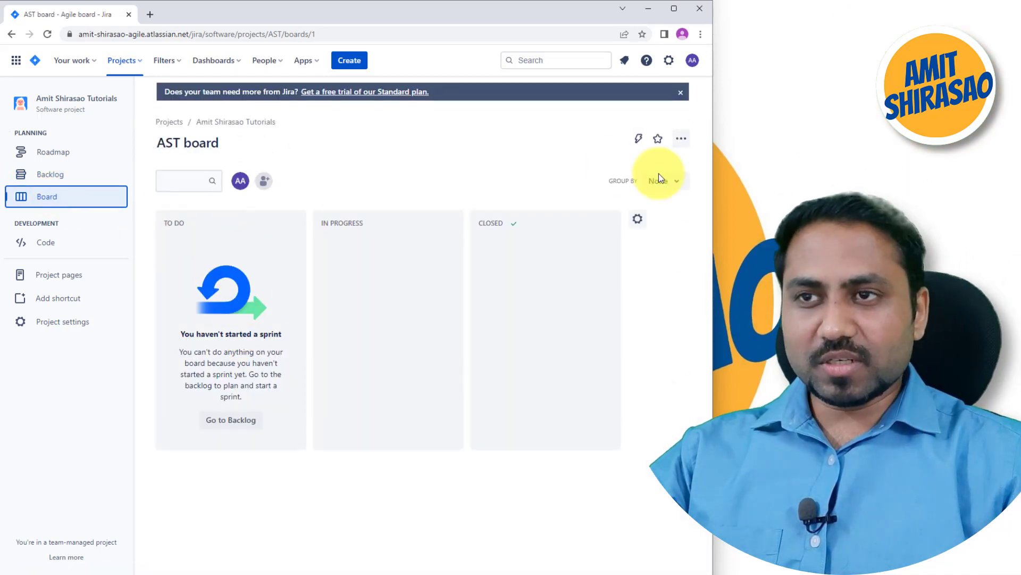
left_click(67, 176)
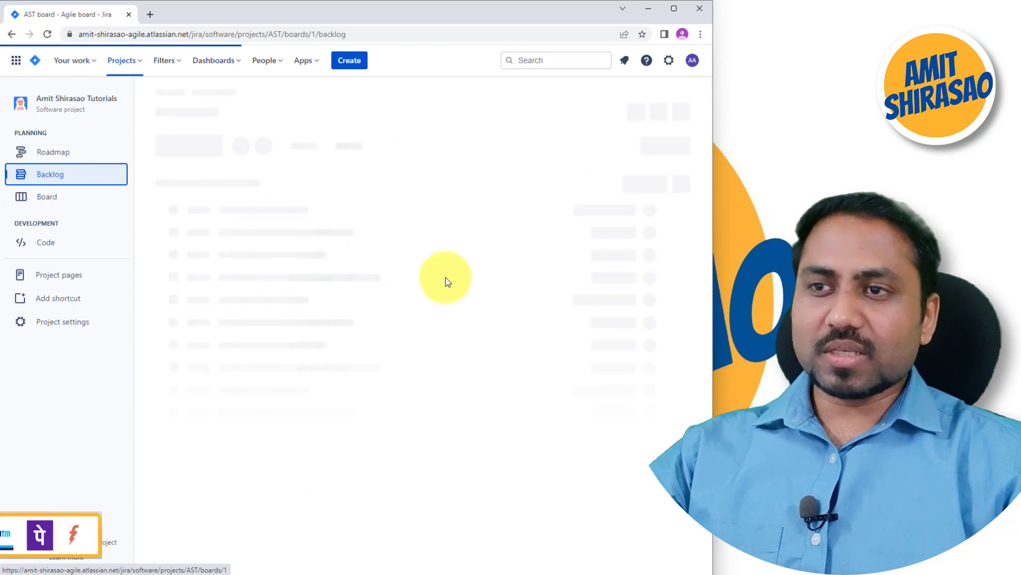
left_click(630, 397)
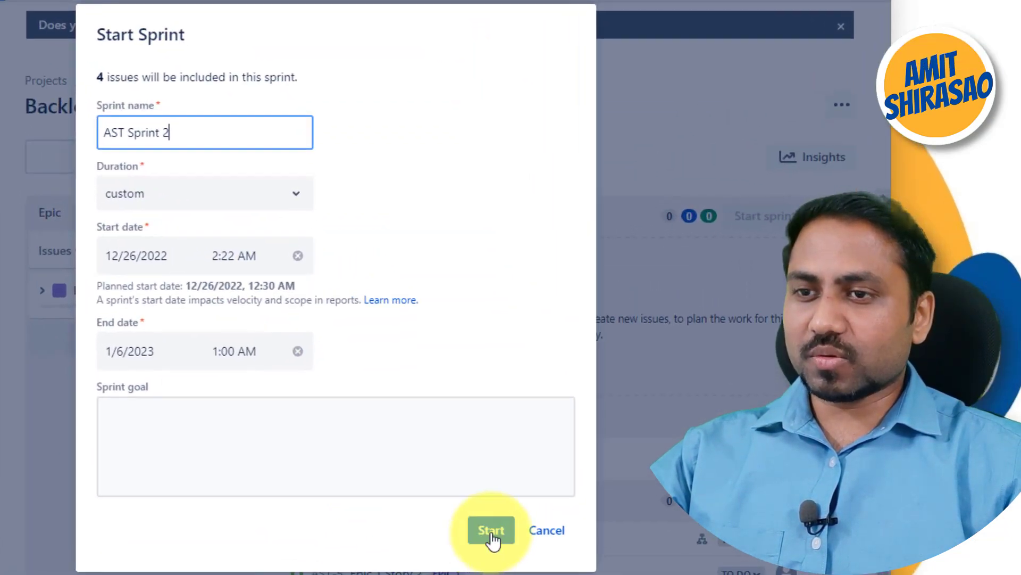
triple_click(226, 132)
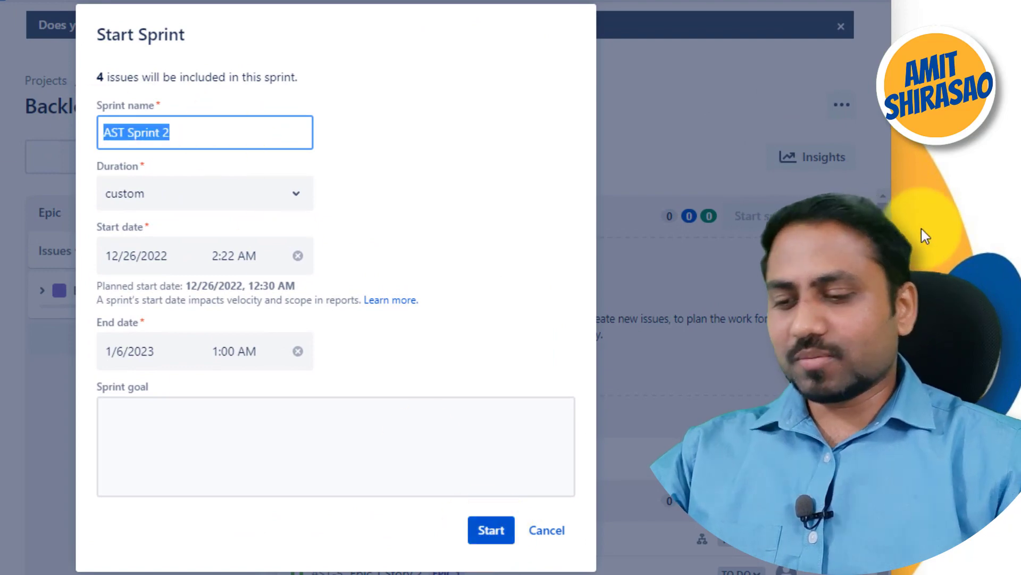
type("Pl")
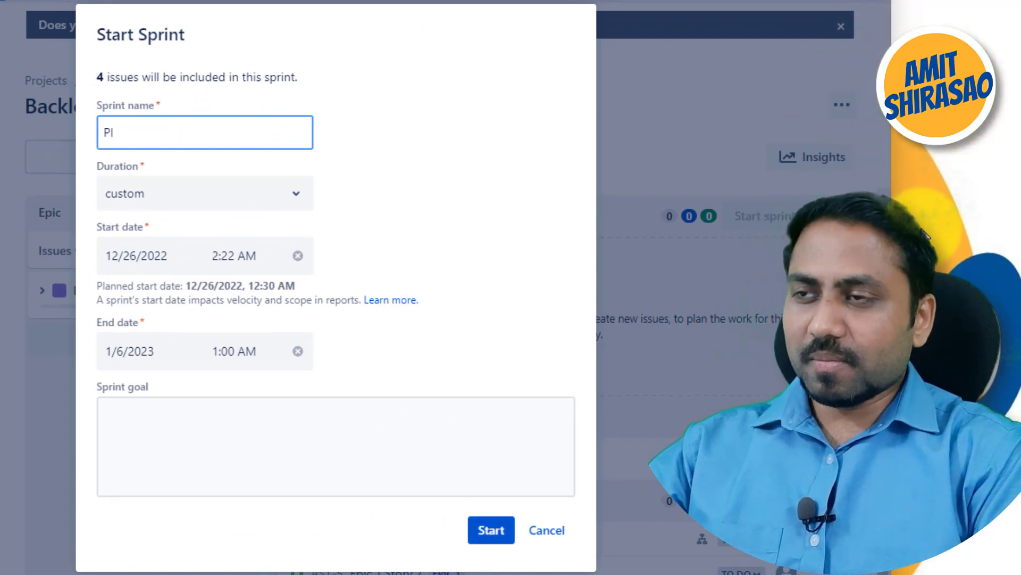
type("1 S")
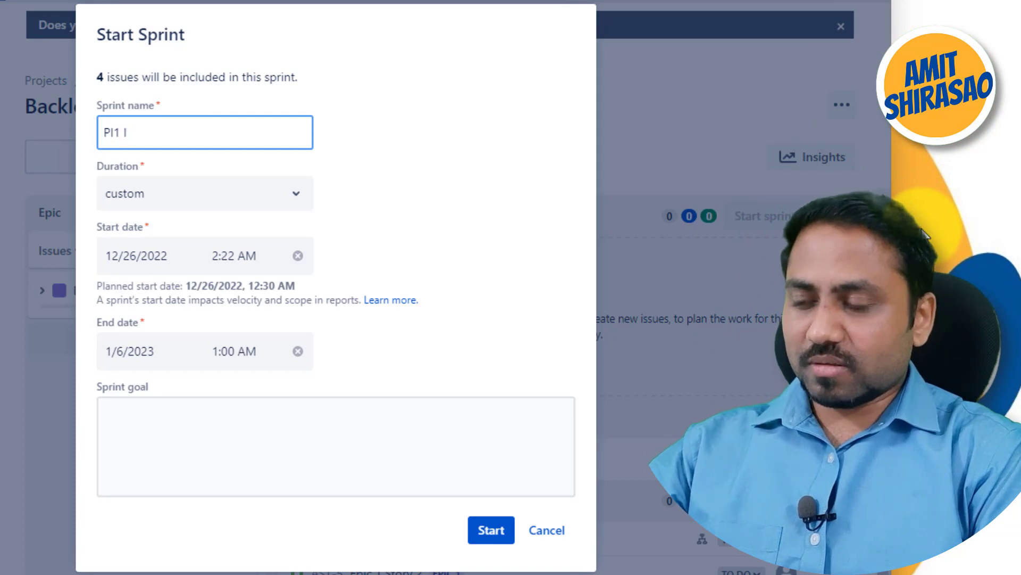
type("1")
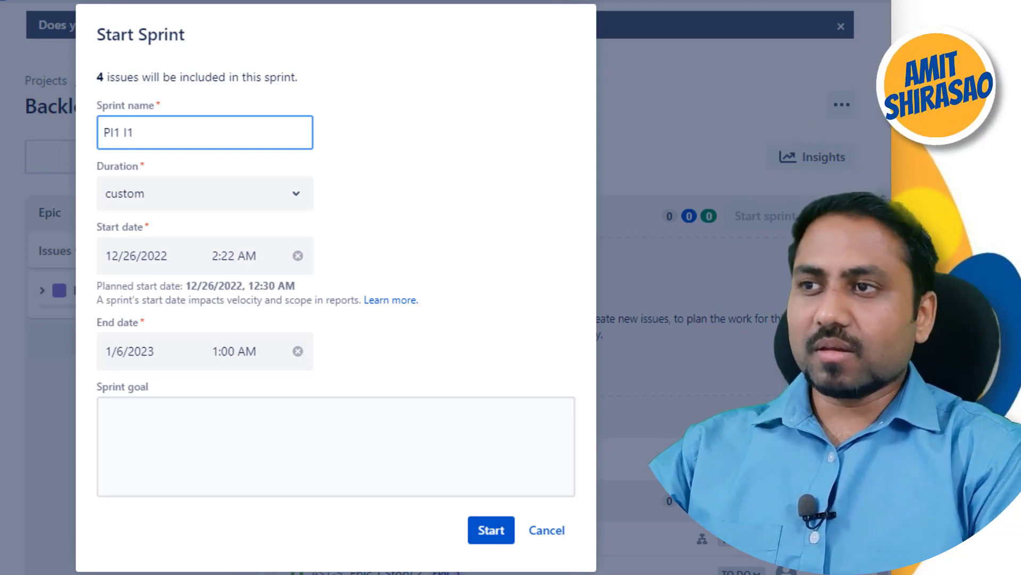
key("BackSpace")
key("BackSpace")
key("BackSpace")
key("BackSpace")
key("BackSpace")
key("BackSpace")
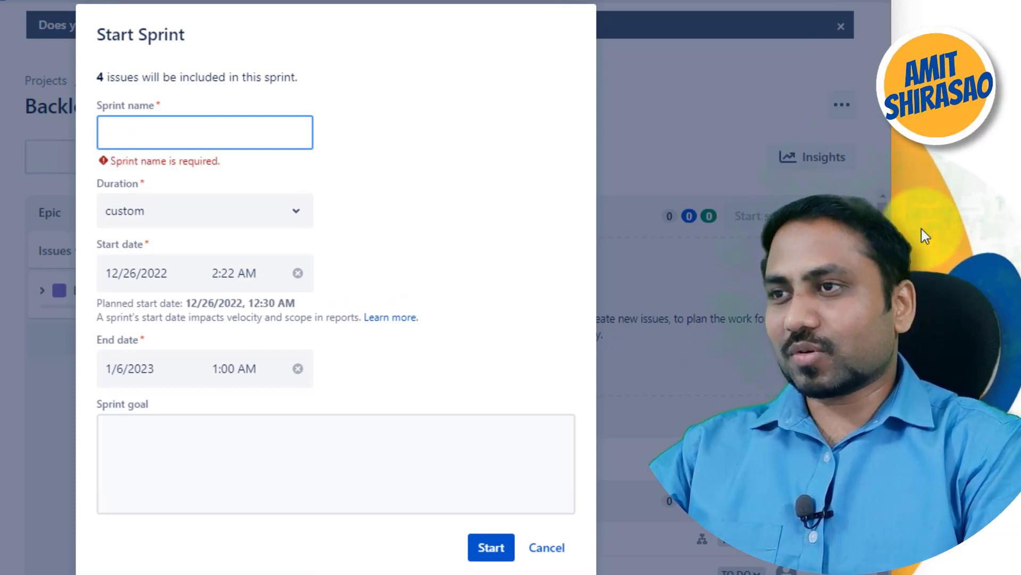
Step: Name the sprint "Program Increment 1 - Iter 1"
type("Program In")
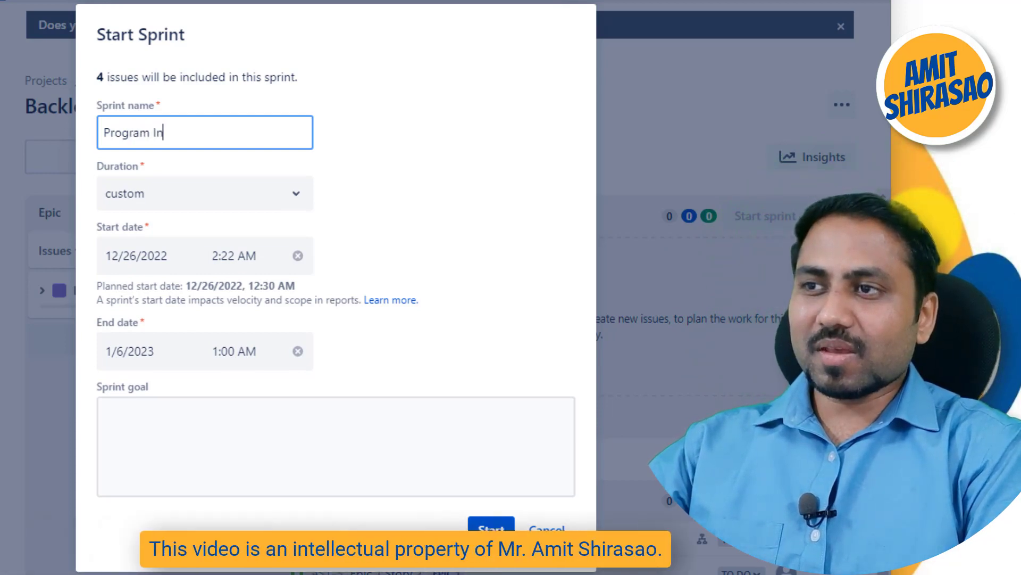
type("crement 1")
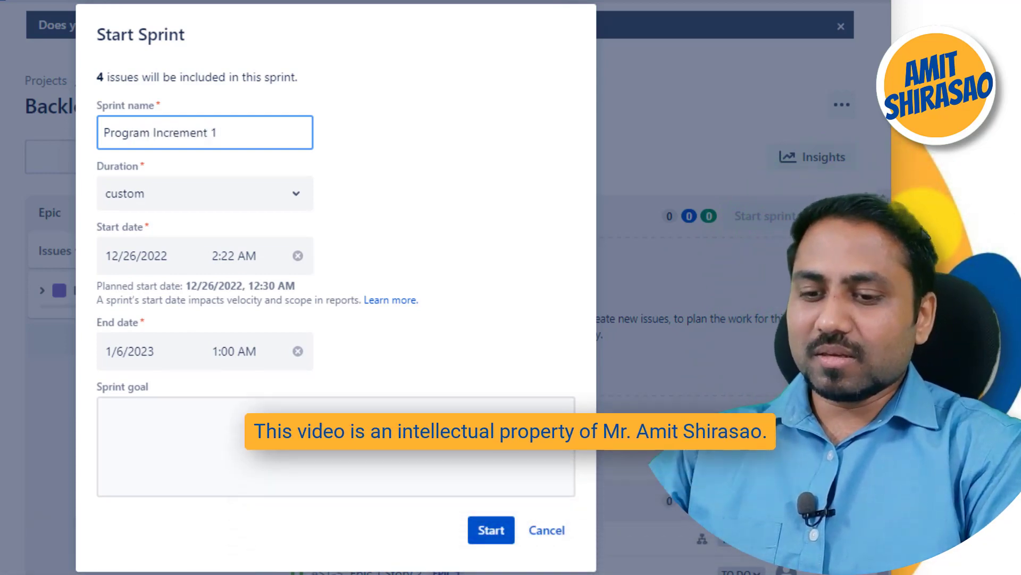
type(" - S")
key("BackSpace")
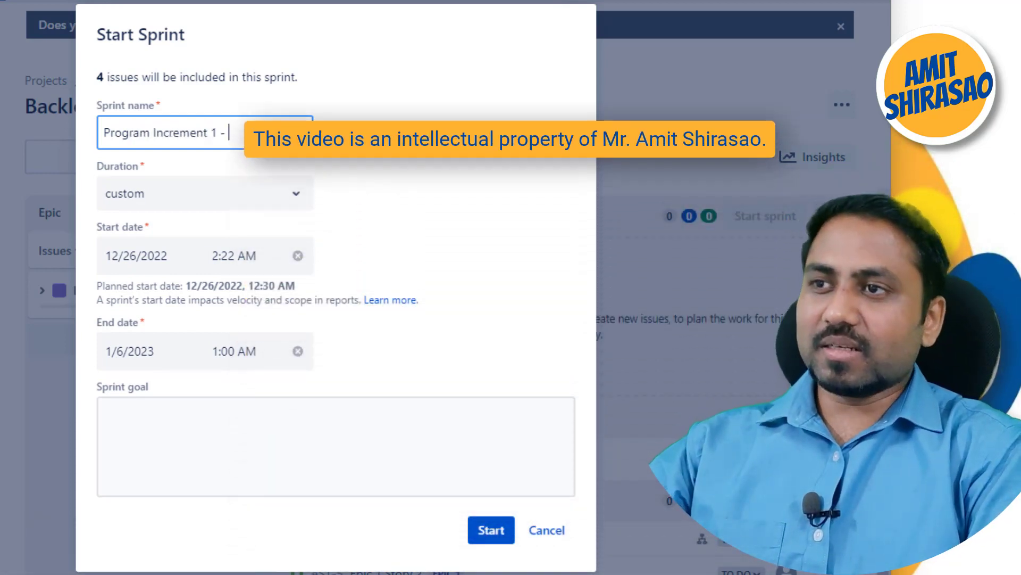
type("Iteratio")
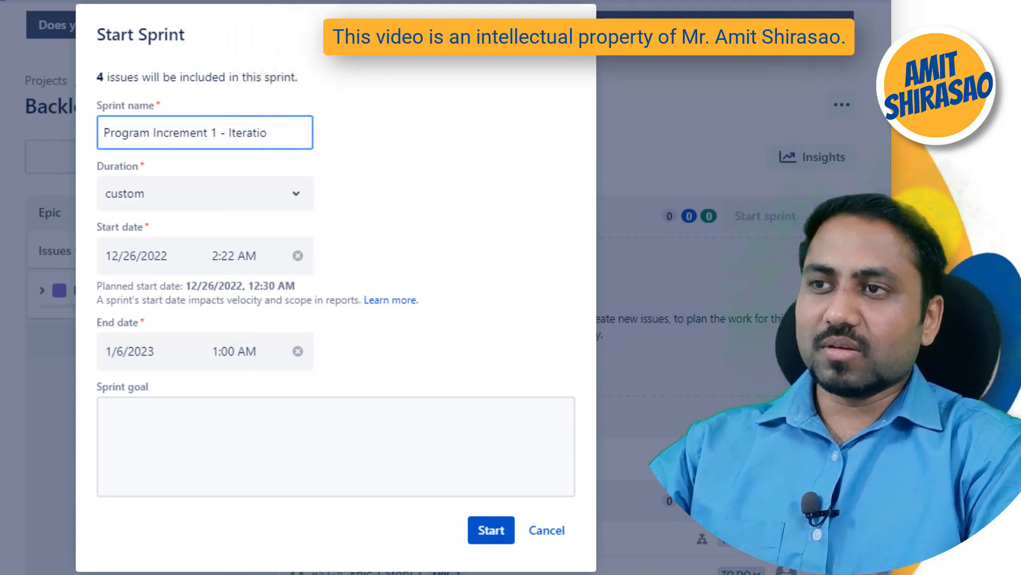
key("BackSpace")
key("BackSpace")
key("BackSpace")
key("BackSpace")
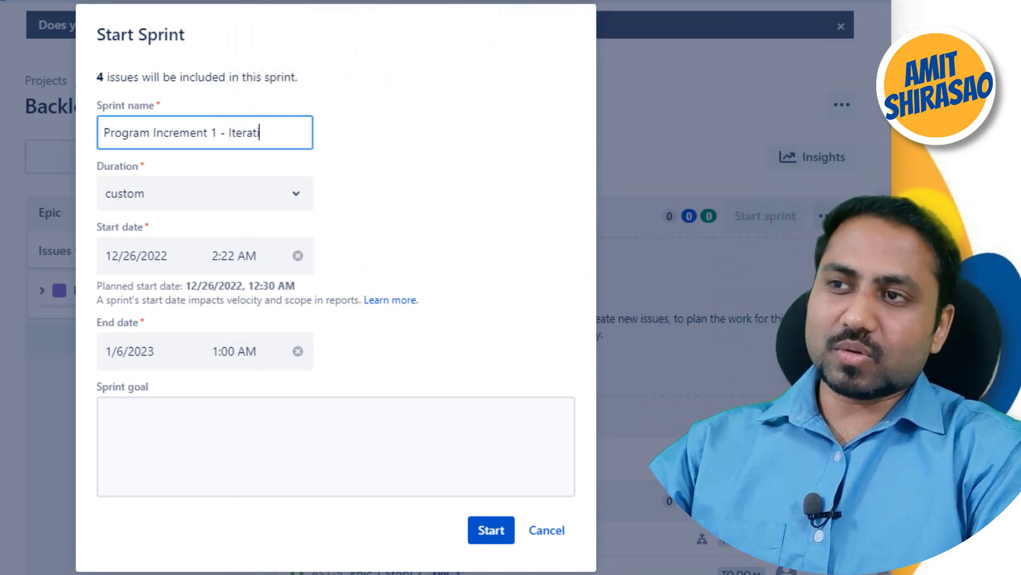
type("1")
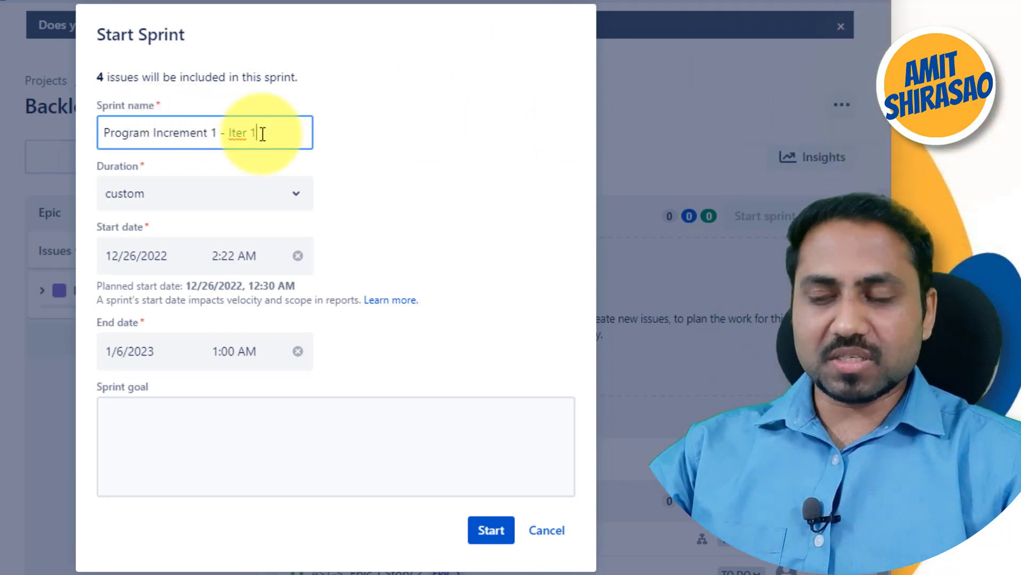
Step: Set the sprint's duration to 2 weeks and start it
left_click(282, 204)
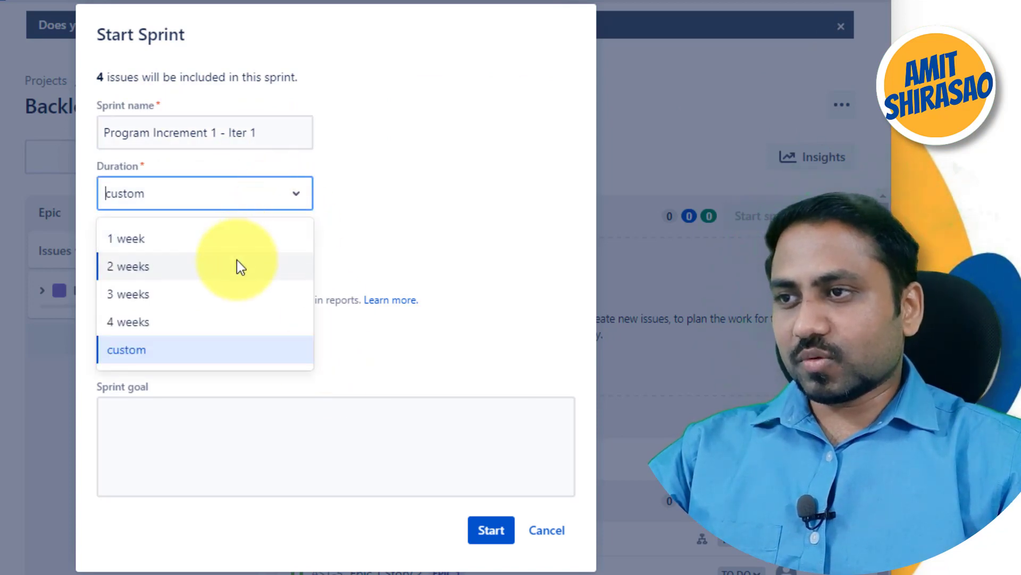
left_click(235, 266)
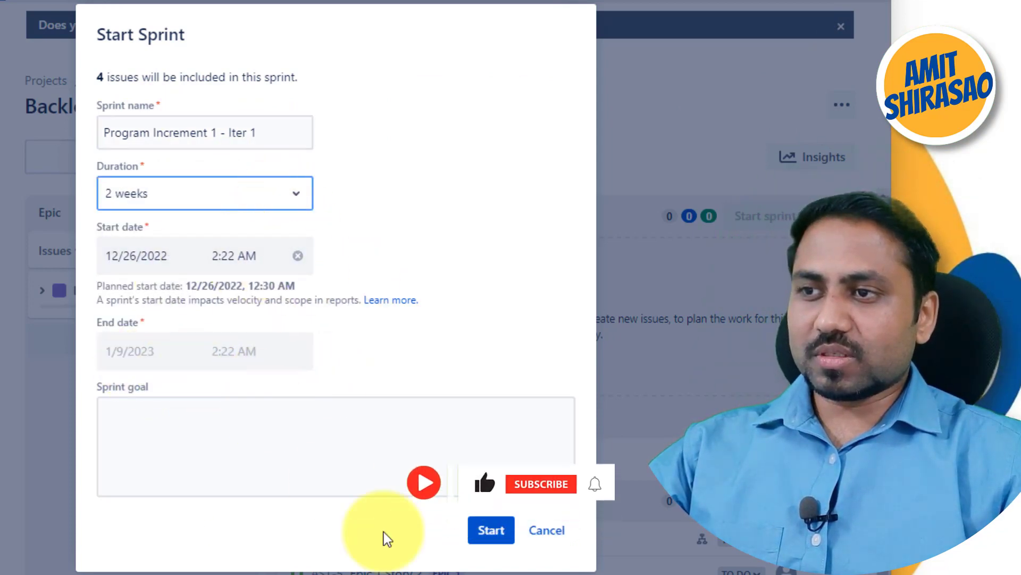
left_click(485, 536)
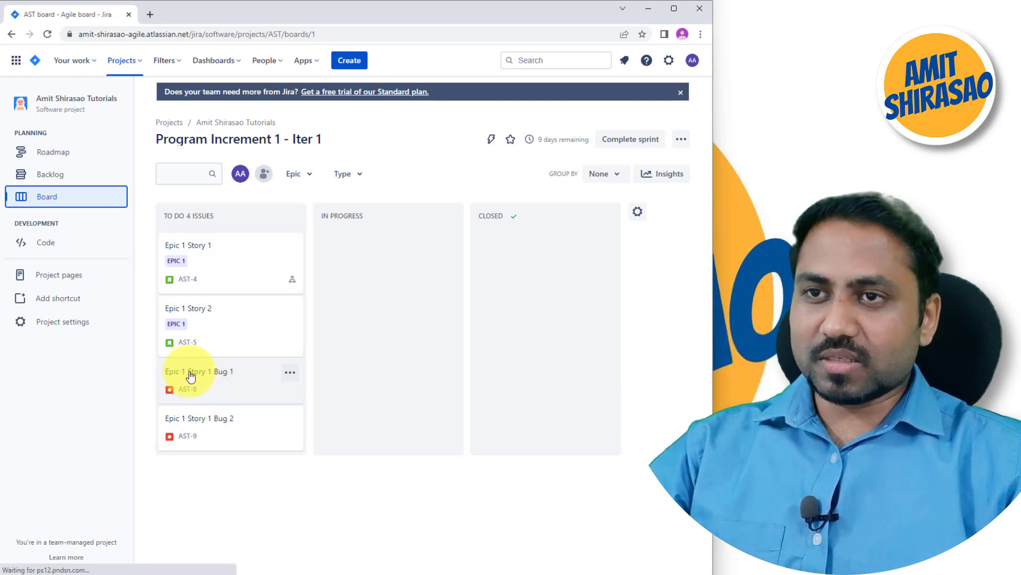
Step: Transition Epic 1 Story 1 Bug 1 to In Development with "Dev lead assigns to a dev", check its next transitions and close the issue
left_click(190, 376)
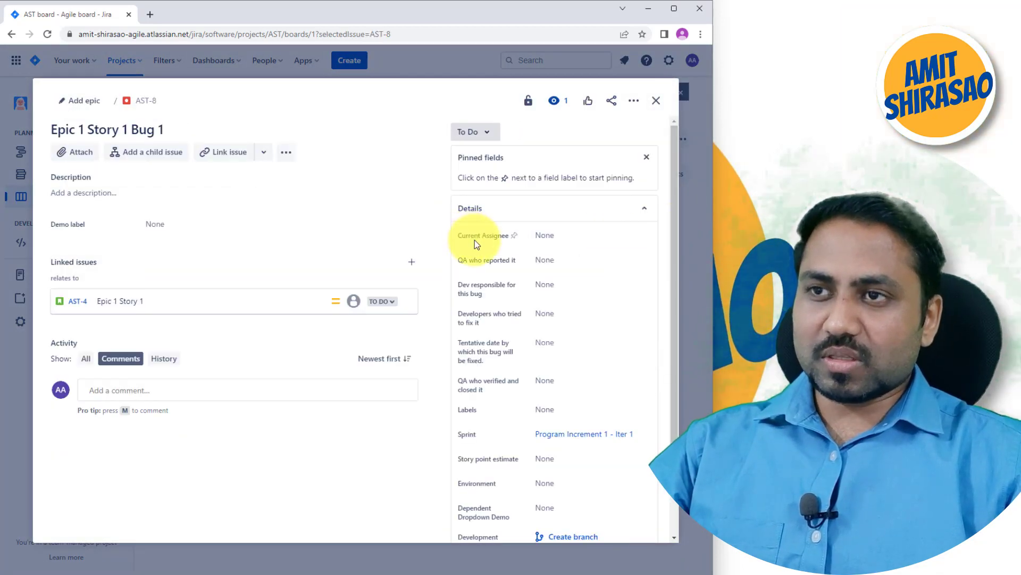
left_click(484, 133)
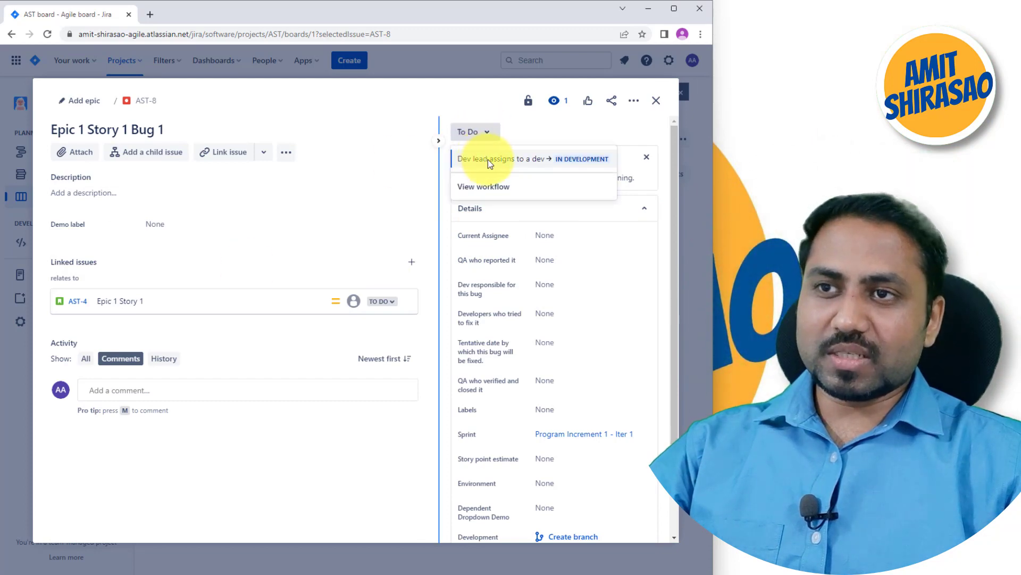
left_click(487, 159)
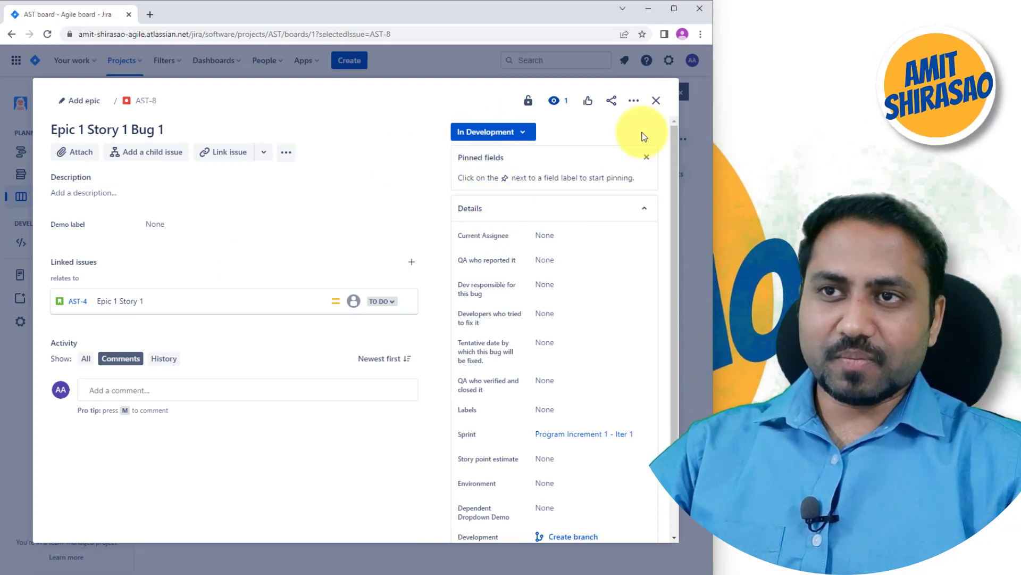
left_click(514, 133)
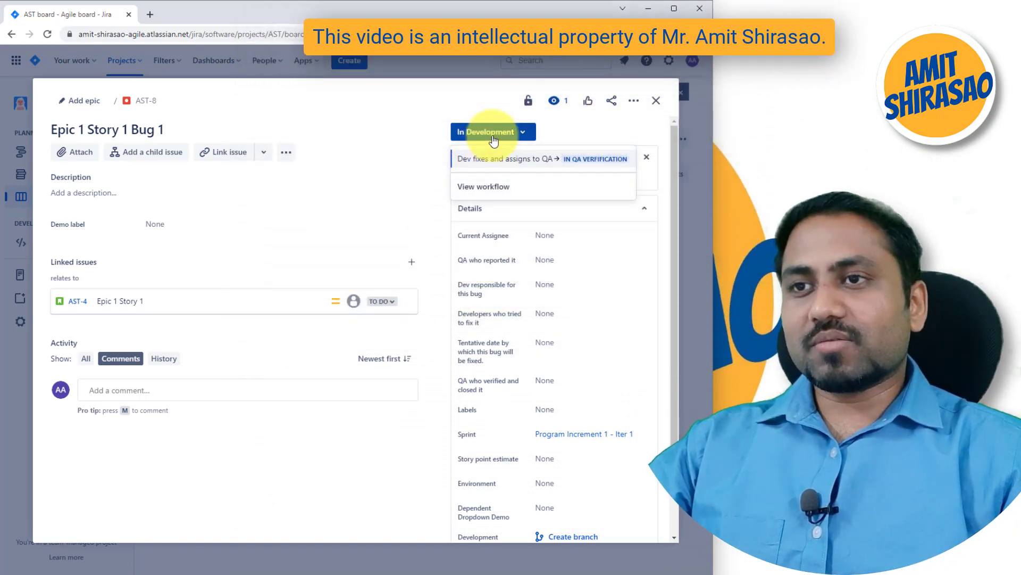
left_click(657, 105)
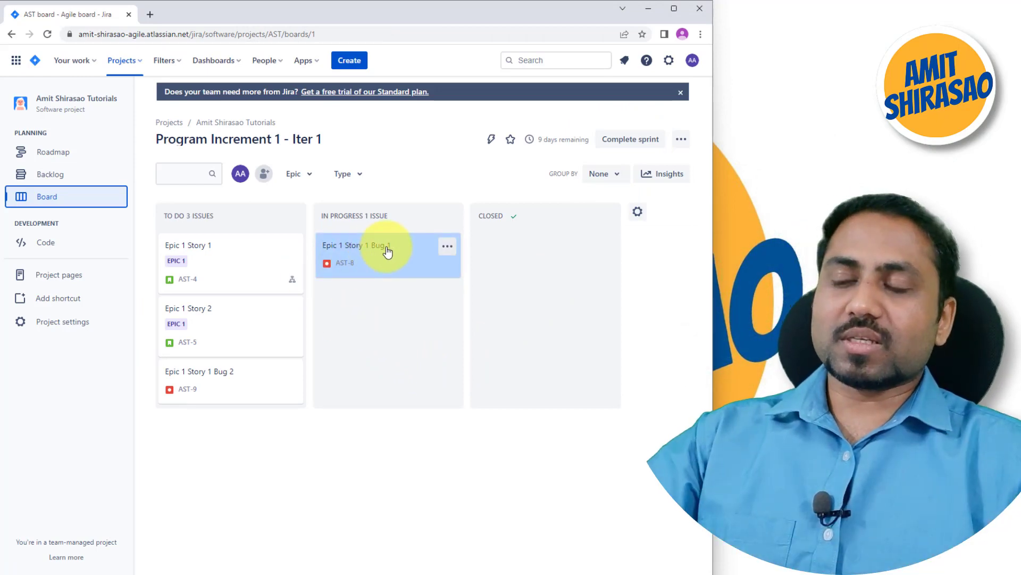
Step: Transition Epic 1 Story 1 Bug 1 from In Development to the In QA Verification status and close the issue
left_click(419, 250)
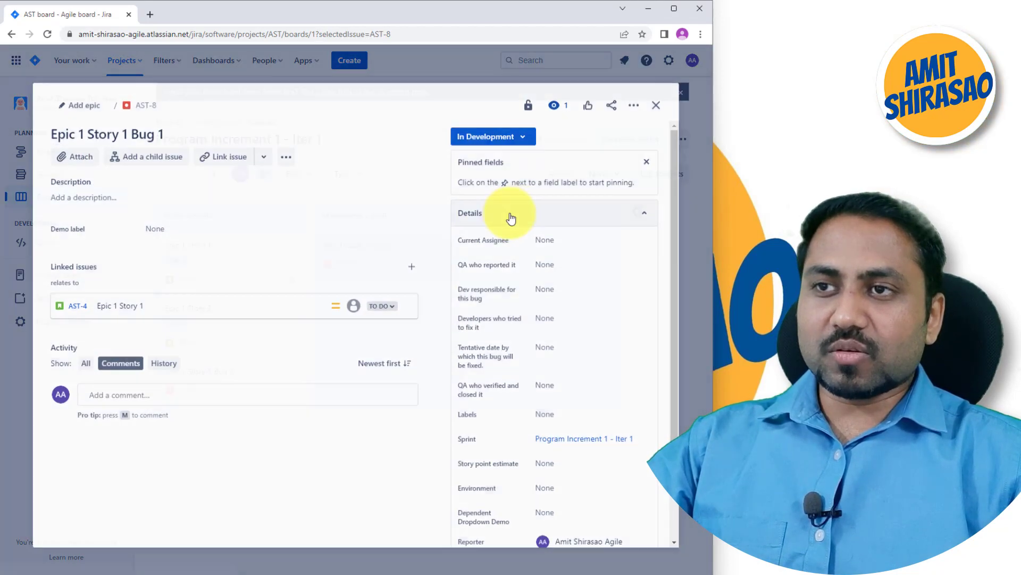
left_click(519, 132)
left_click(518, 161)
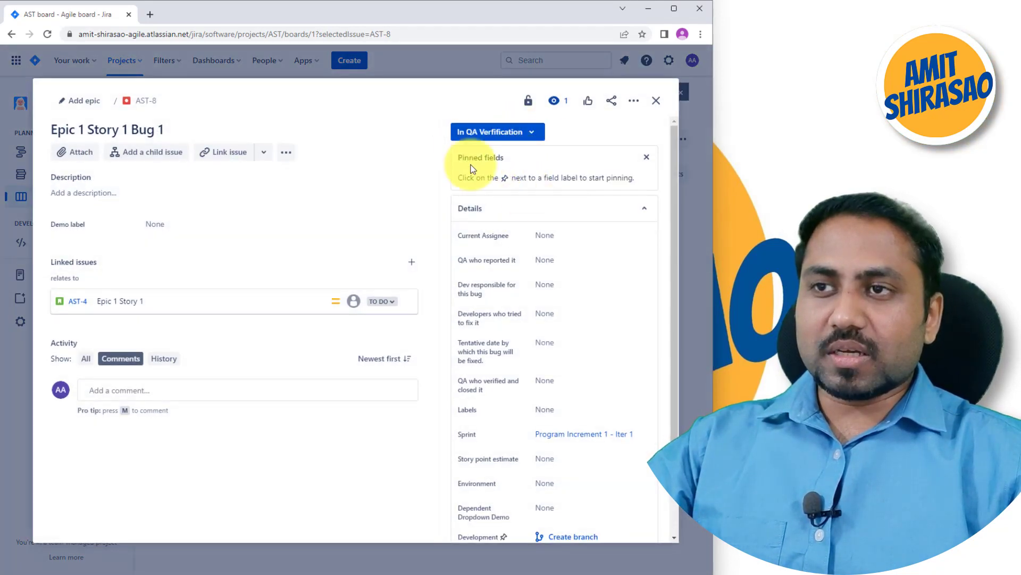
left_click(657, 101)
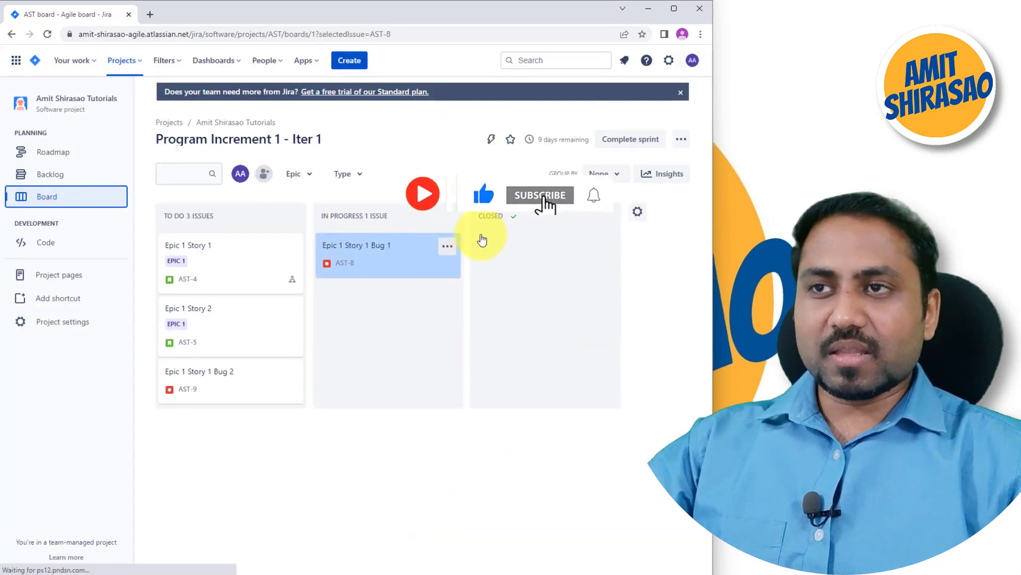
Step: Transition Epic 1 Story 1 Bug 1 to Closed with "QA verifies and closes it" and close the issue
left_click(421, 252)
left_click(532, 133)
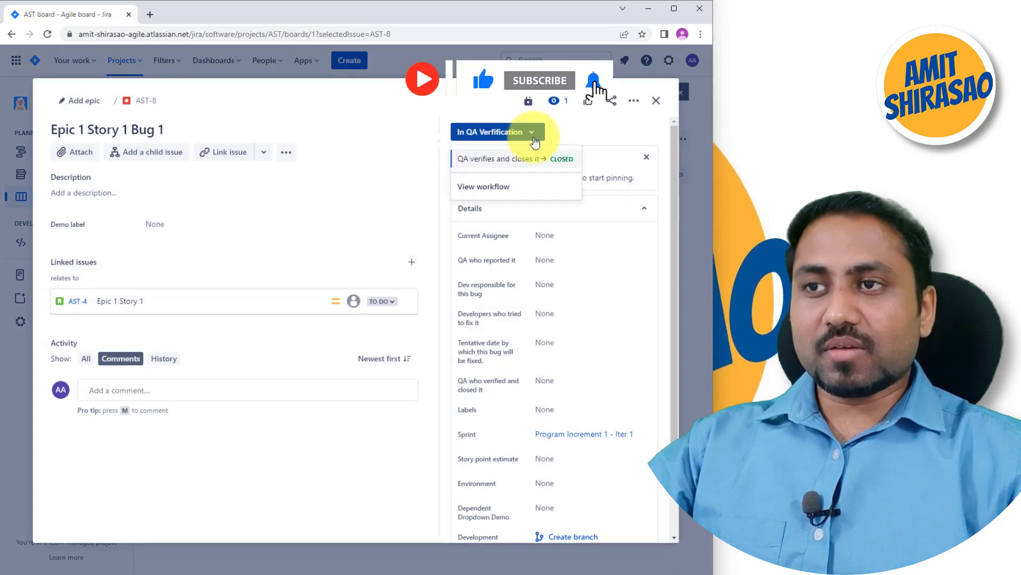
left_click(519, 159)
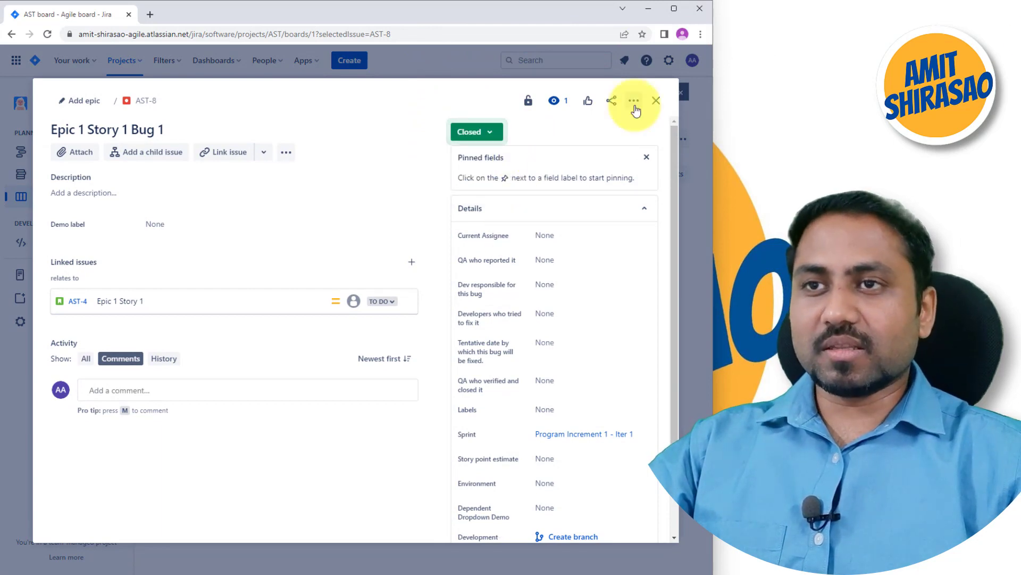
left_click(656, 103)
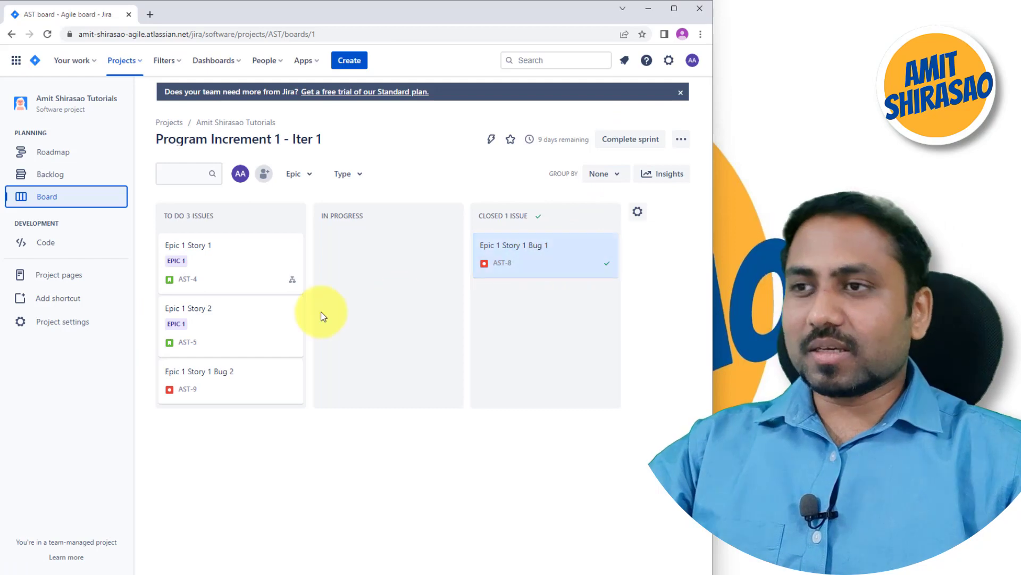
Step: Try to move the closed bug back to To Do on the board, and open the Bug workflow editor in a new tab
left_click_drag(534, 250, 236, 304)
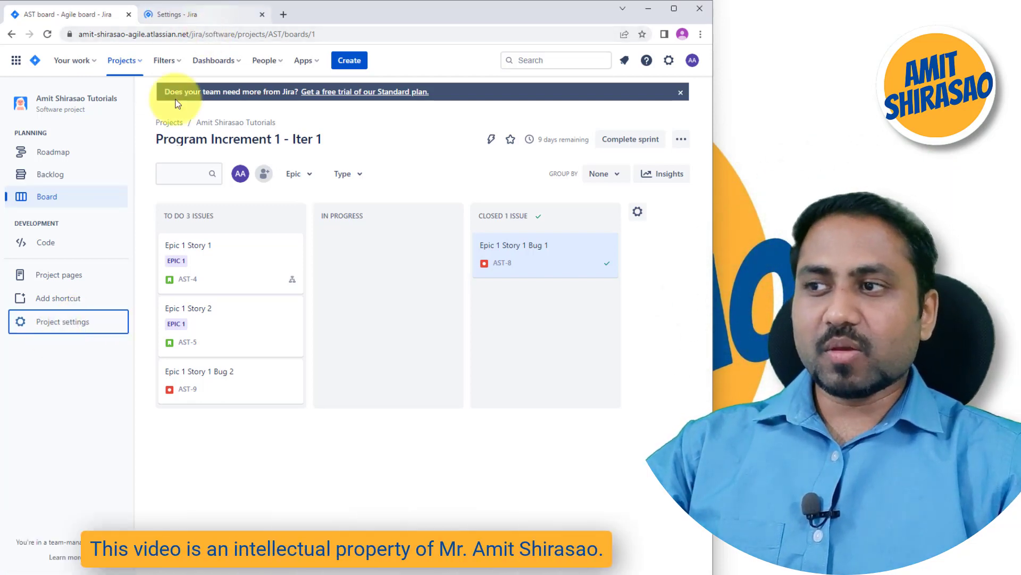
right_click(62, 320)
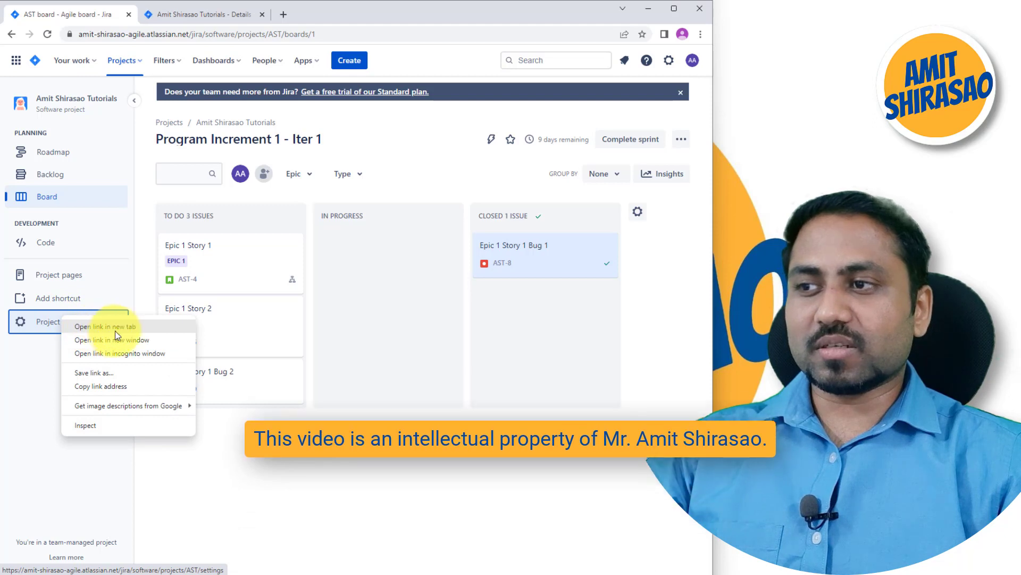
left_click(171, 12)
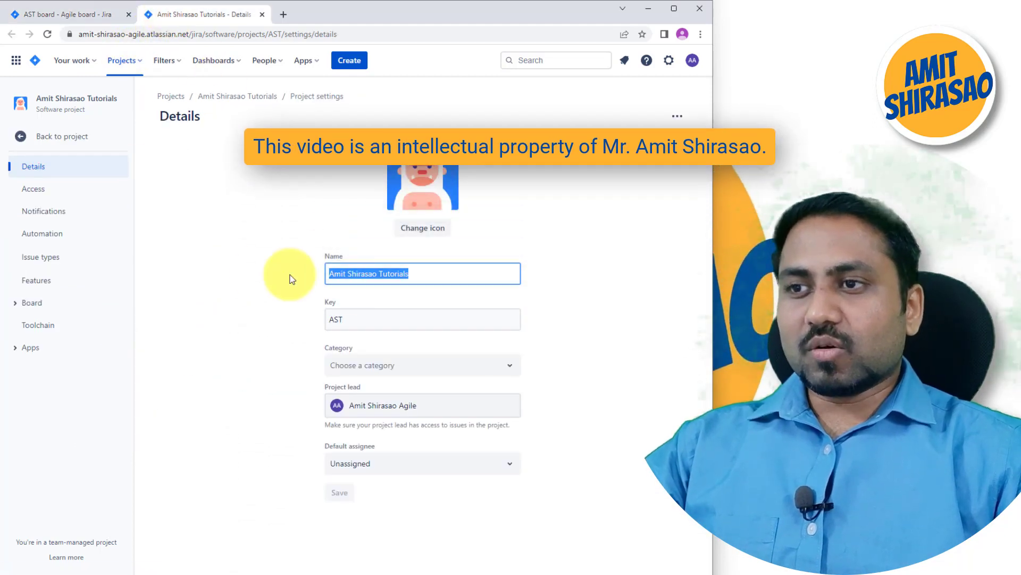
left_click(37, 266)
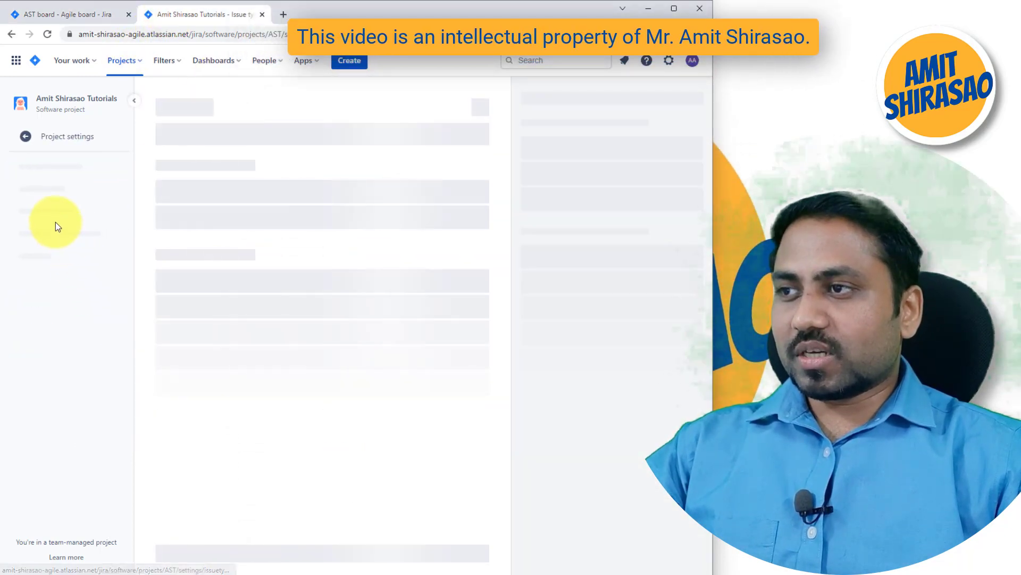
left_click(54, 222)
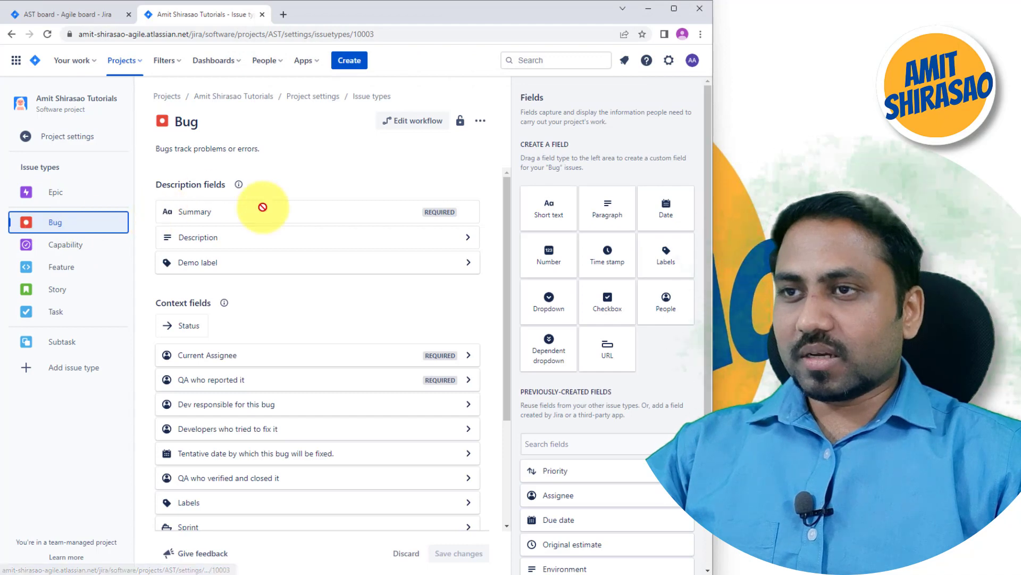
left_click(413, 122)
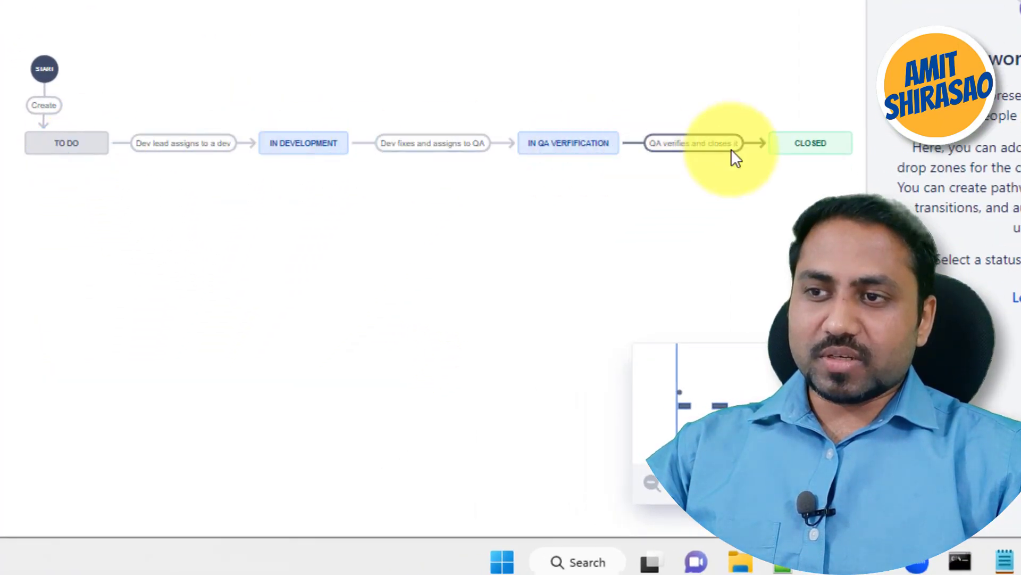
Step: Create a "Re-open" transition from Closed to To Do and save the updated workflow for the Bug issue type
left_click(811, 158)
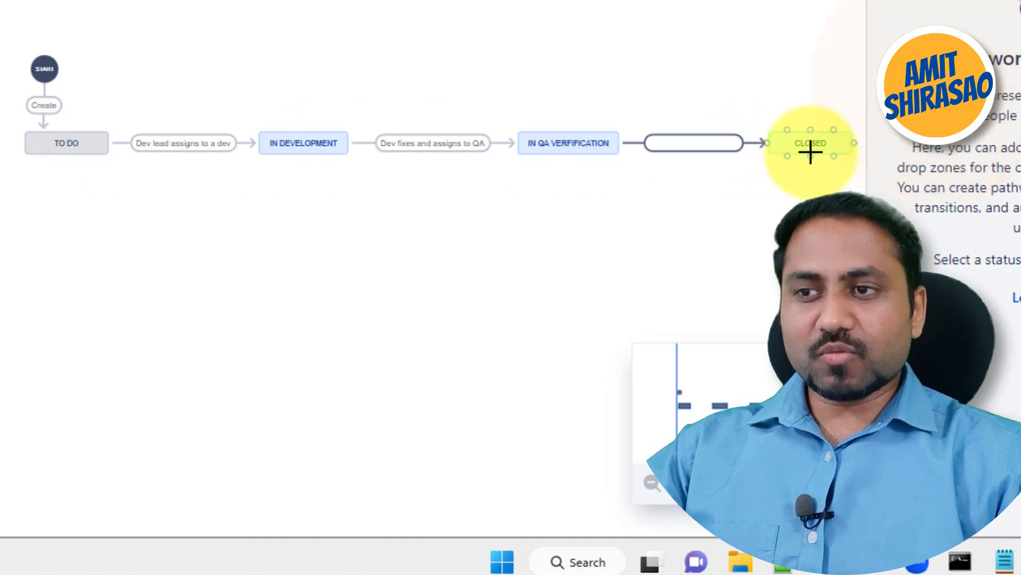
left_click_drag(811, 155, 62, 203)
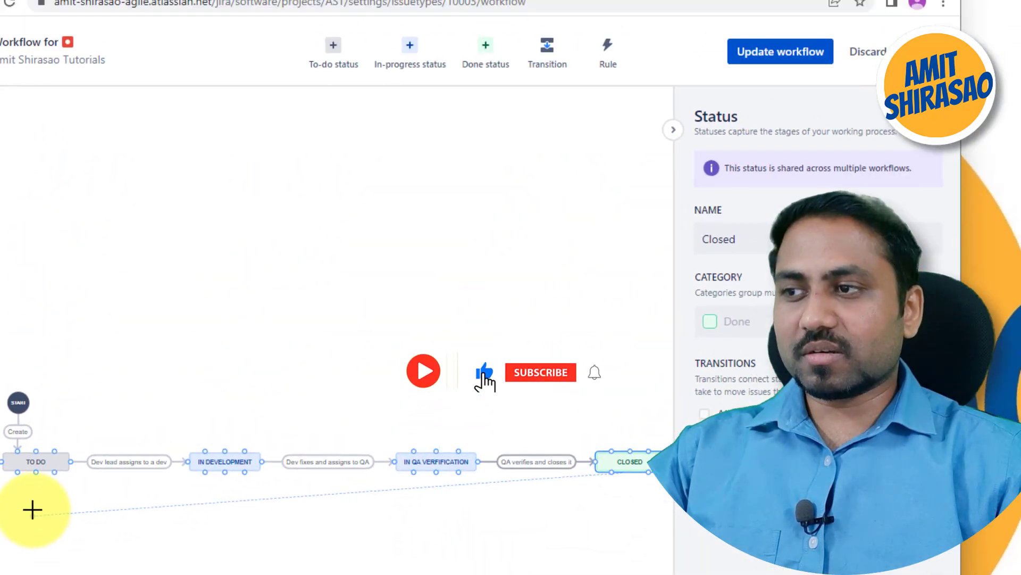
left_click_drag(33, 509, 34, 471)
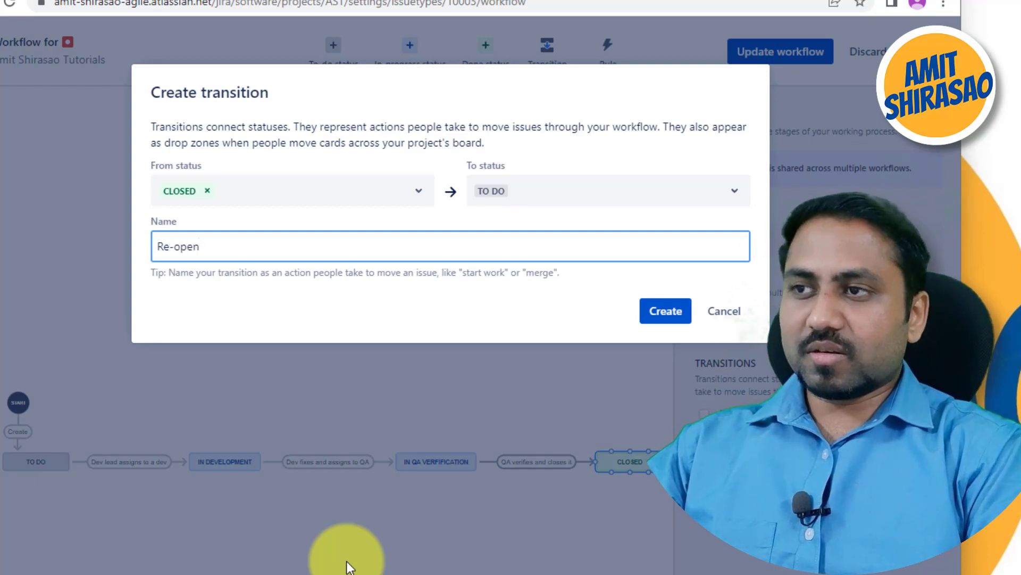
key("Return")
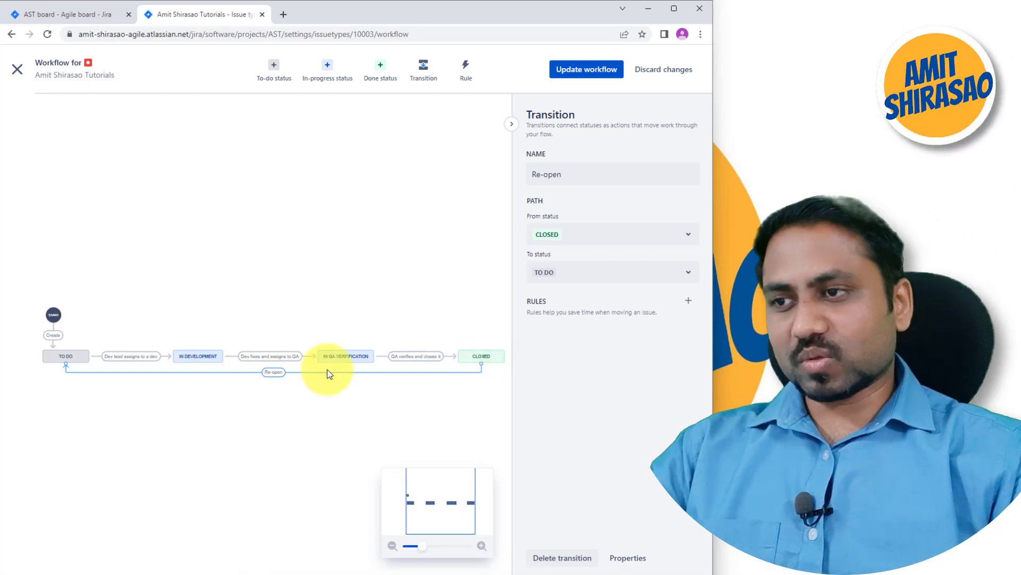
left_click(588, 70)
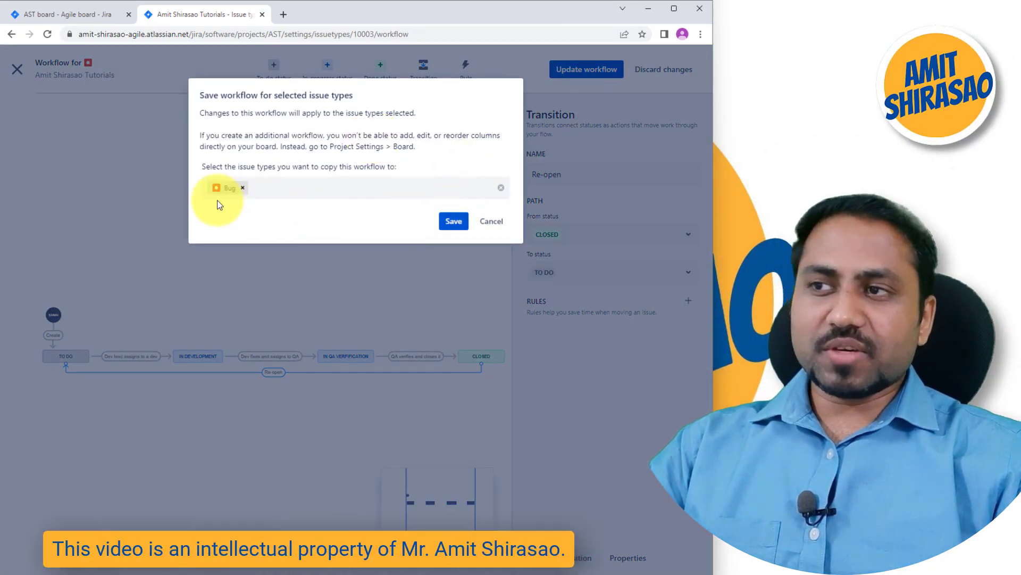
left_click(449, 221)
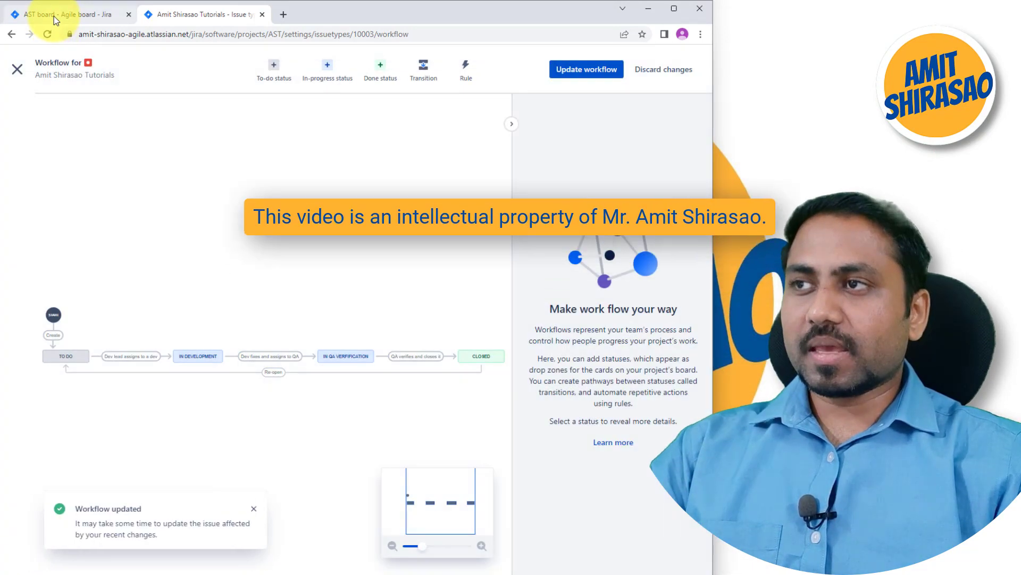
Step: Move Epic 1 Story 1 Bug 1 out of Closed into In Progress on the board, checking the moves against the Bug workflow
left_click(54, 16)
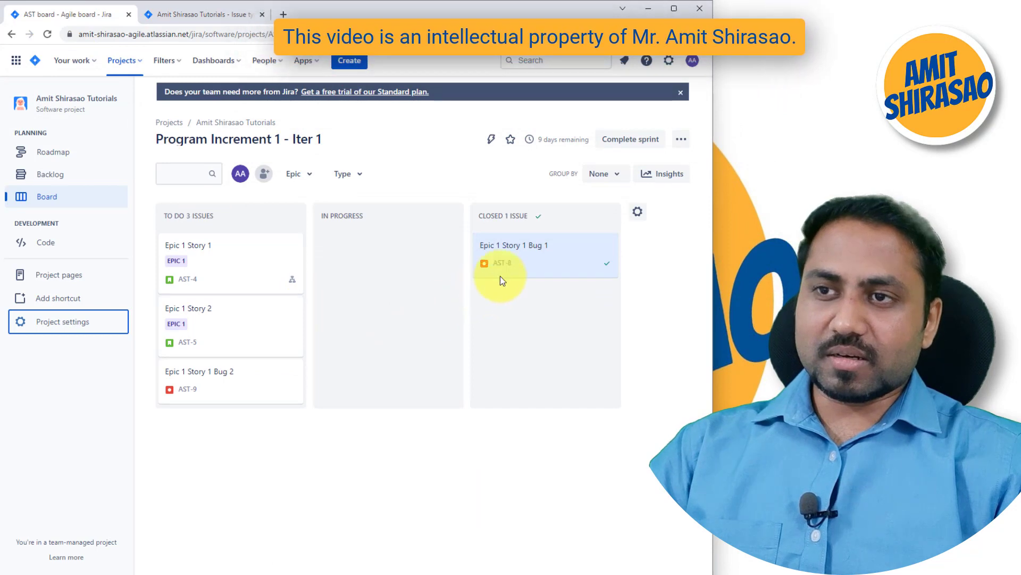
left_click_drag(519, 249, 410, 274)
left_click(182, 7)
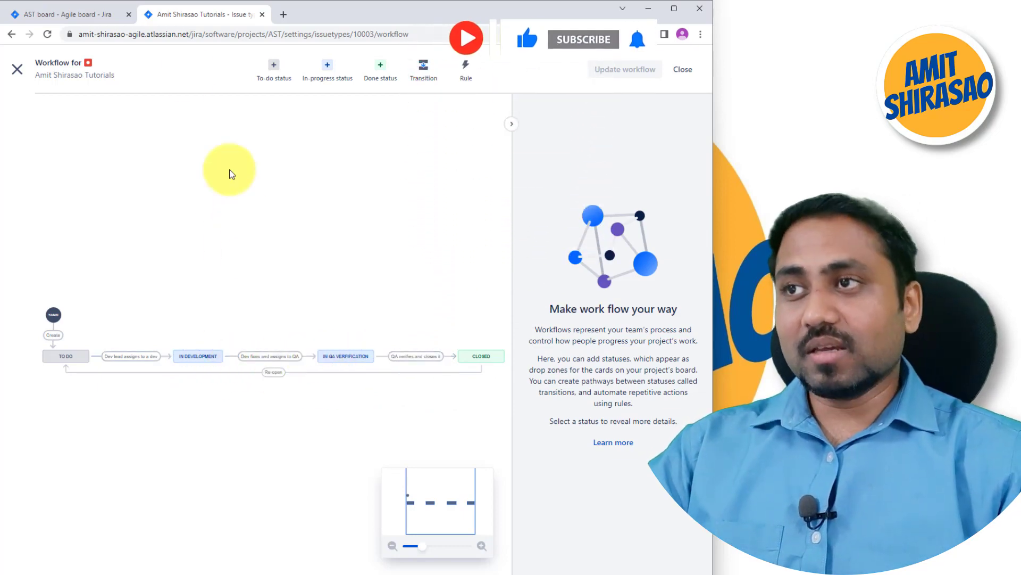
left_click(80, 14)
left_click_drag(513, 240, 393, 266)
left_click(203, 13)
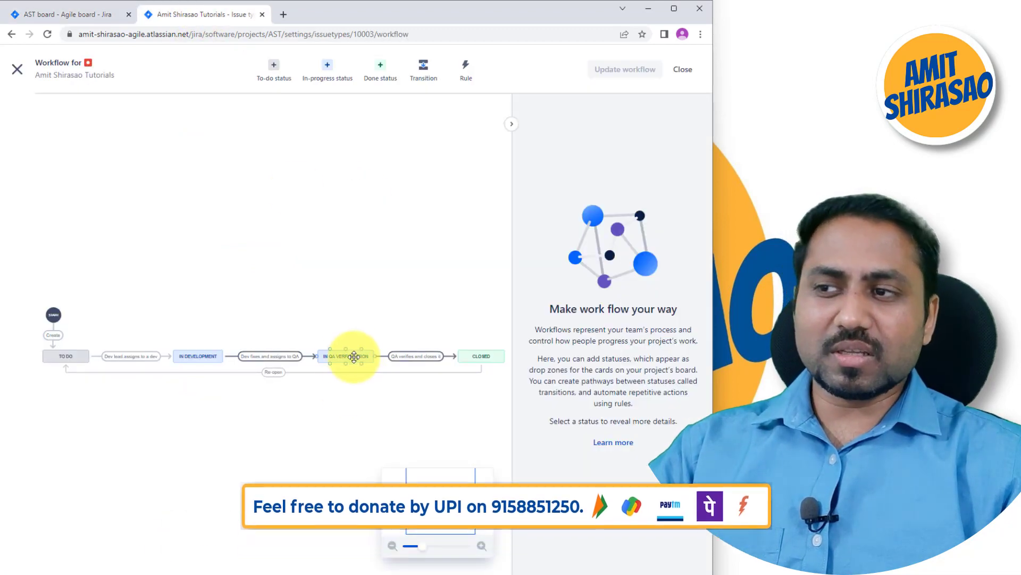
Step: Move Epic 1 Story 1 Bug 1 from In Progress to Closed on the board and return to the Bug workflow
left_click(100, 16)
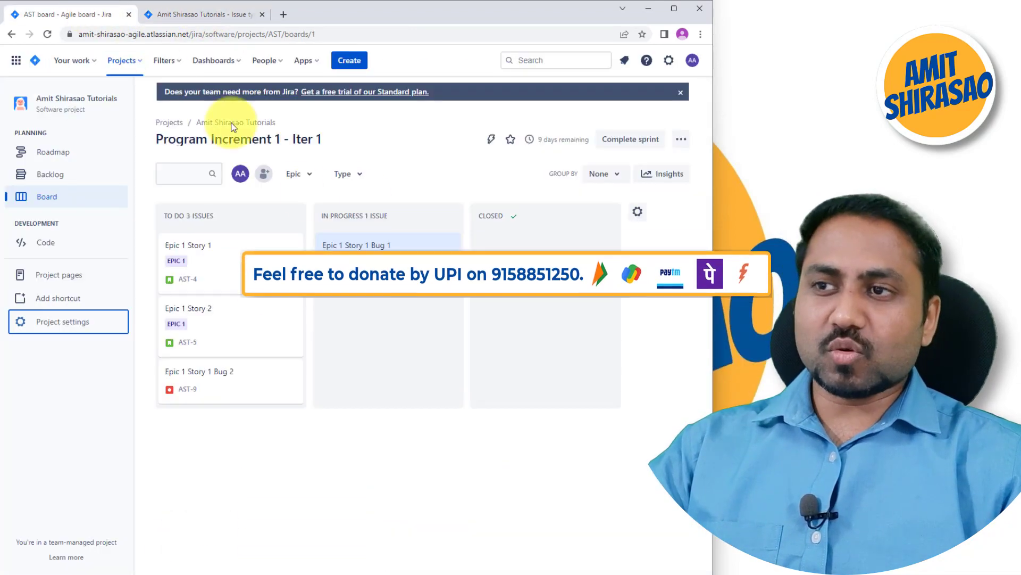
left_click_drag(364, 258, 431, 262)
left_click_drag(435, 276, 541, 266)
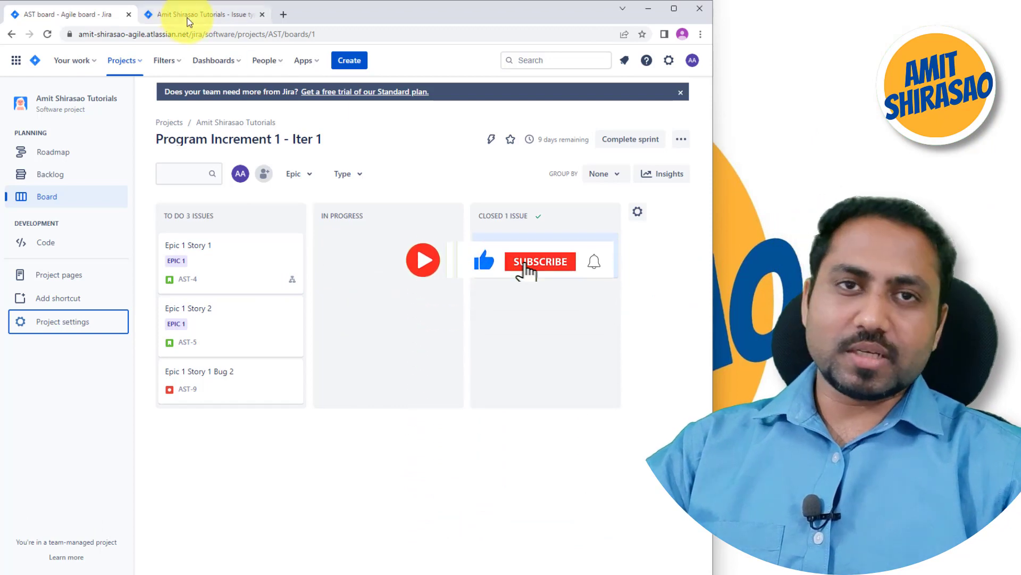
left_click(159, 14)
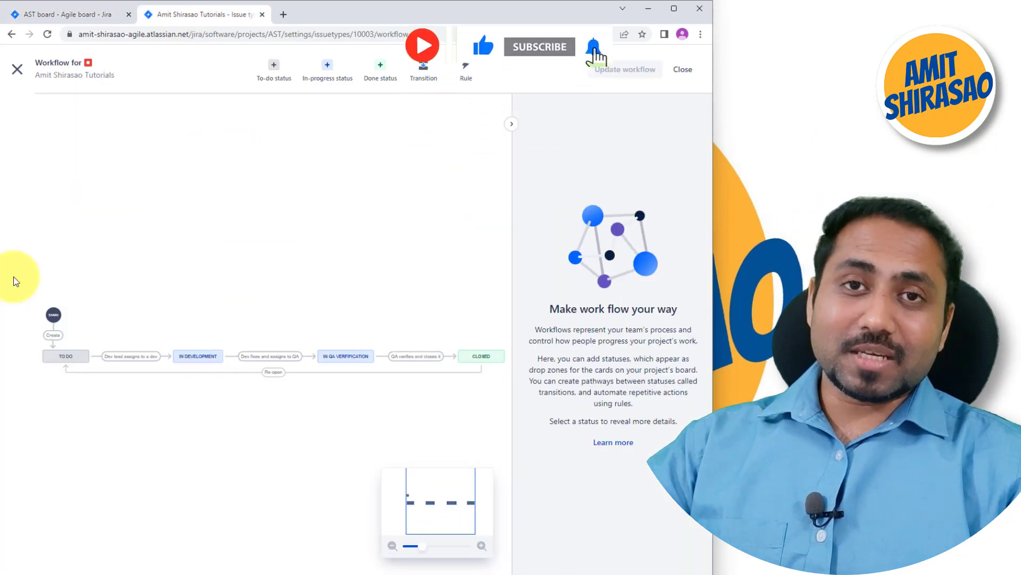